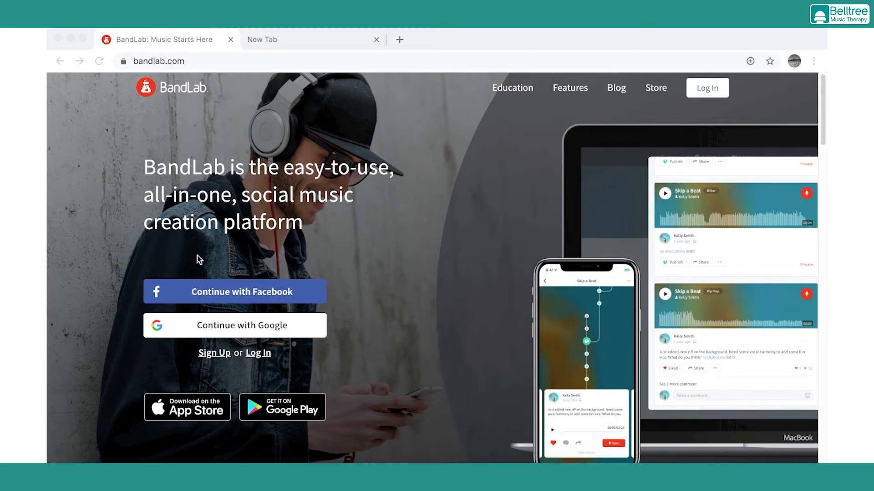
Step: Start the account sign-up from the home page and look through the posts in the account feed
click(211, 354)
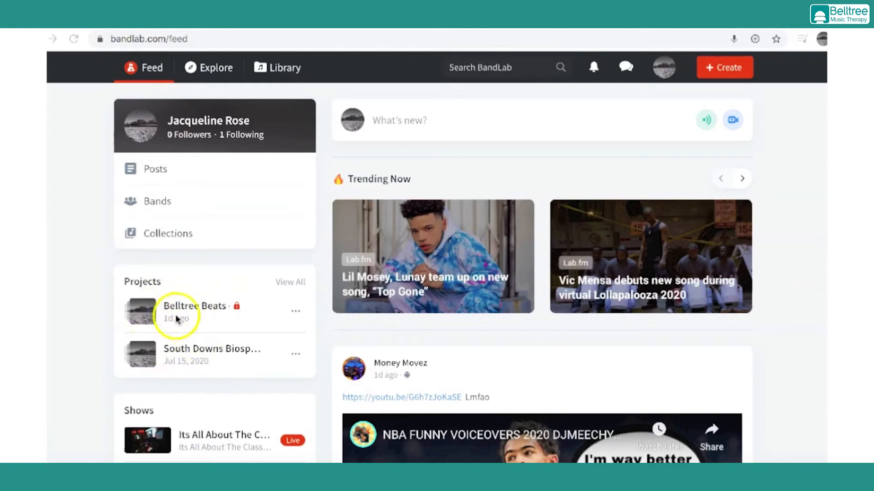
scroll(809, 278, down, 15)
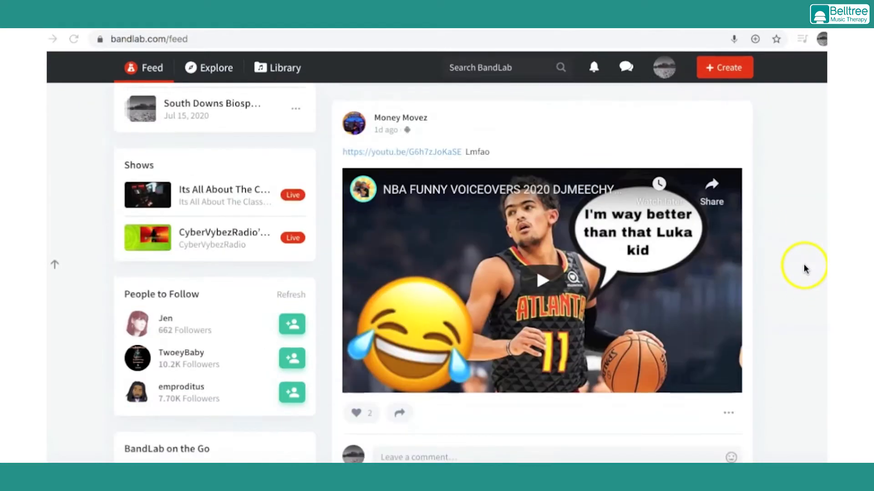
scroll(804, 177, down, 5)
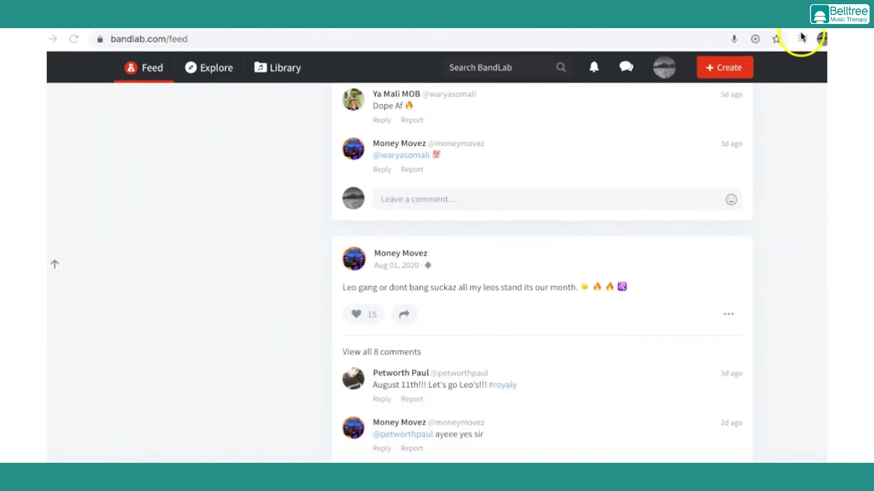
scroll(809, 110, down, 2)
scroll(797, 303, down, 3)
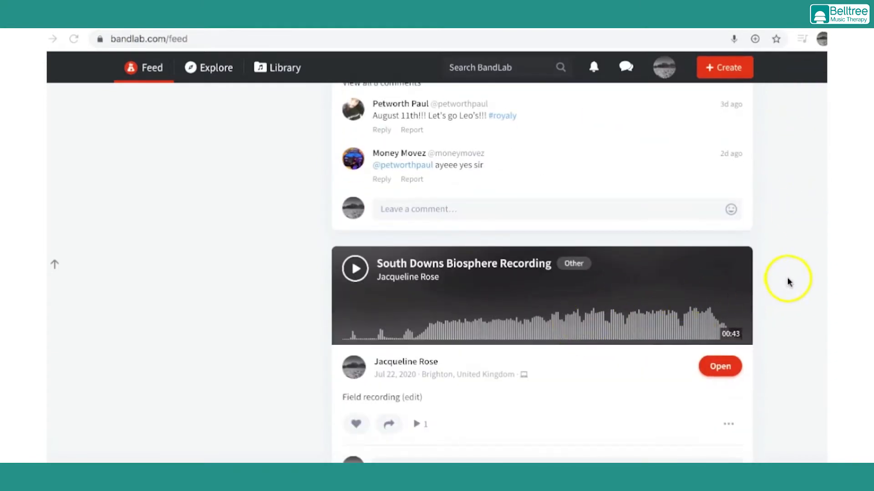
scroll(789, 282, up, 20)
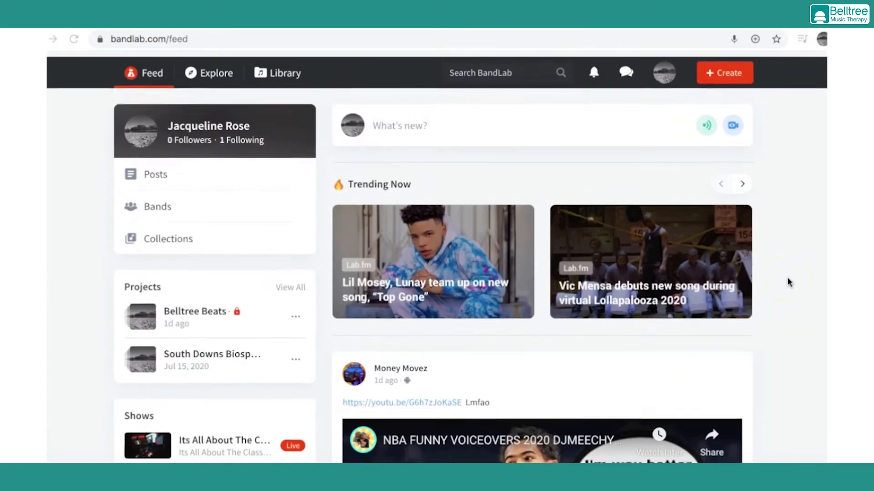
Step: Create a new project and open the loop library to browse its packs
click(713, 68)
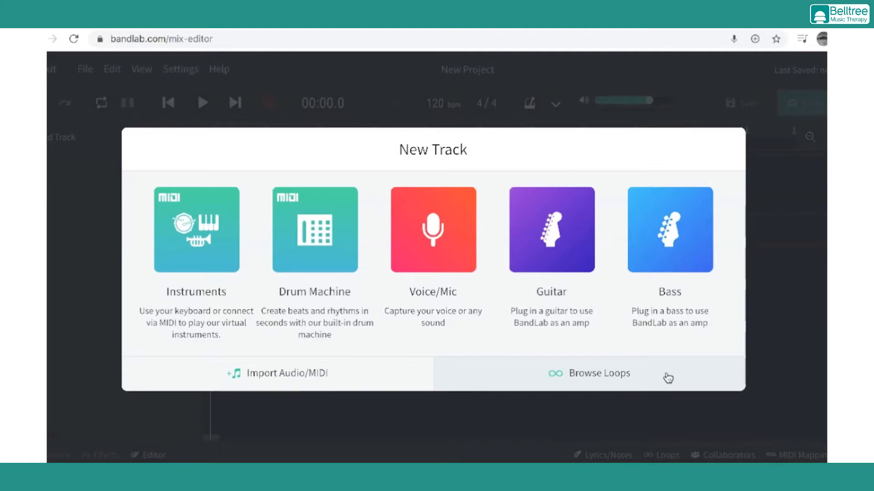
click(612, 375)
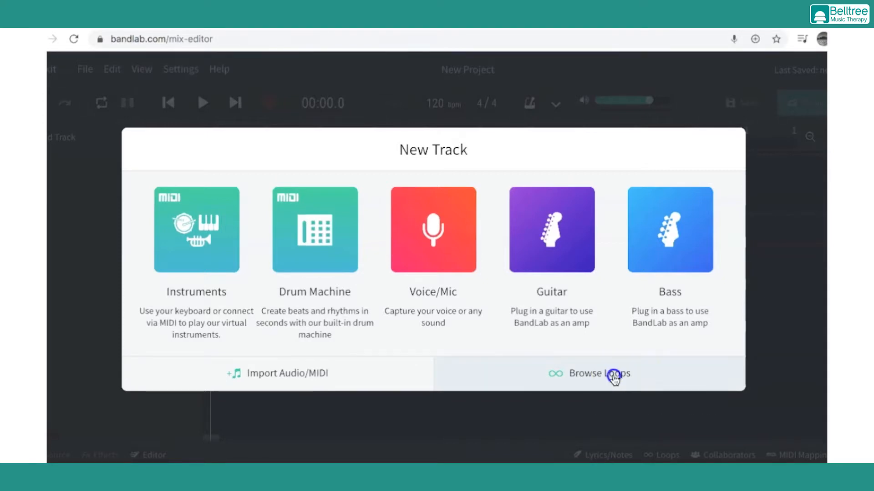
scroll(679, 284, down, 3)
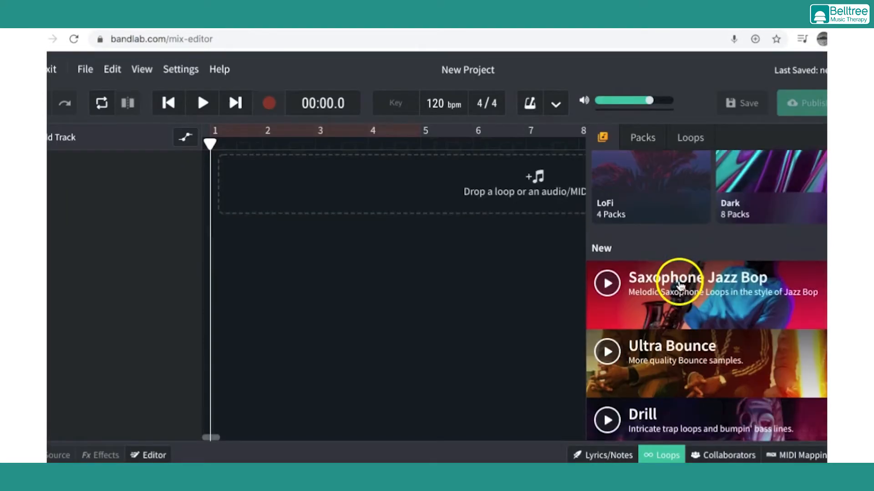
Step: Look through the full list of loop packs and open the Afrobeat pack
click(639, 134)
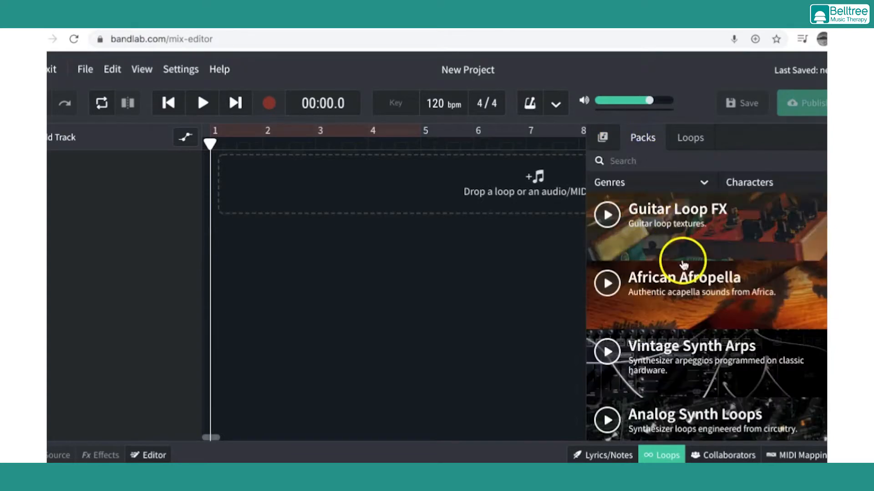
scroll(678, 261, down, 10)
scroll(683, 346, down, 7)
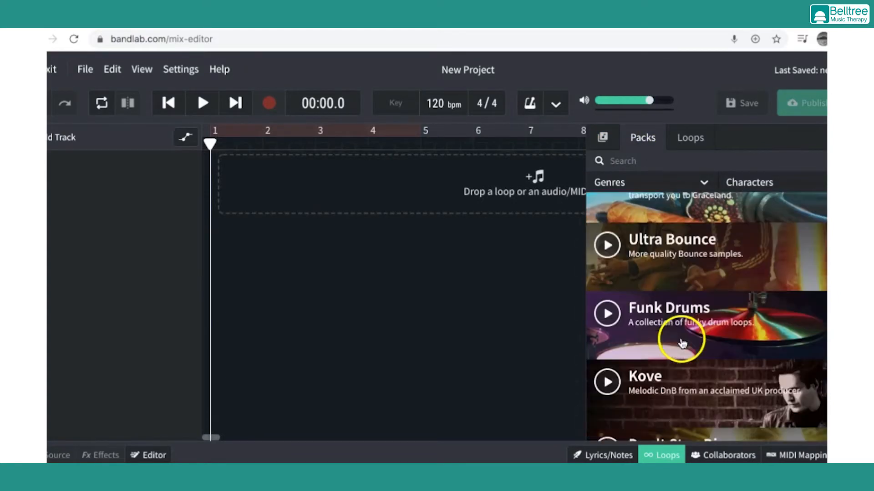
scroll(683, 323, down, 6)
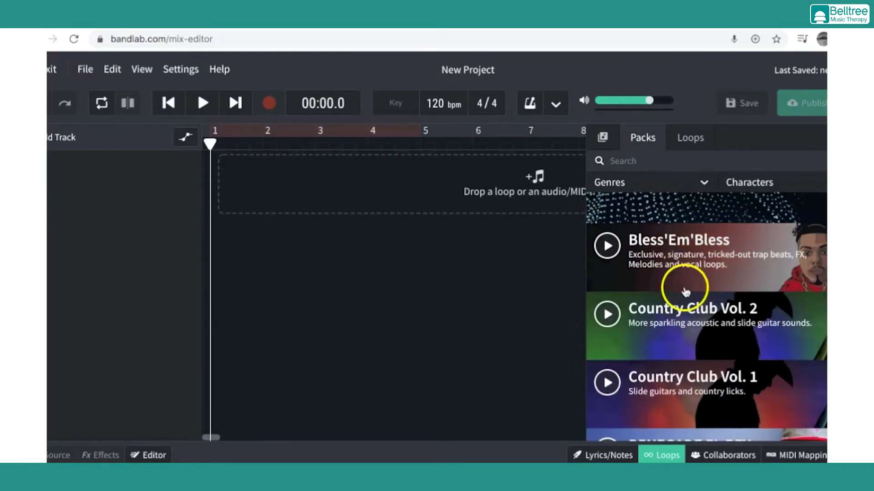
scroll(680, 237, down, 3)
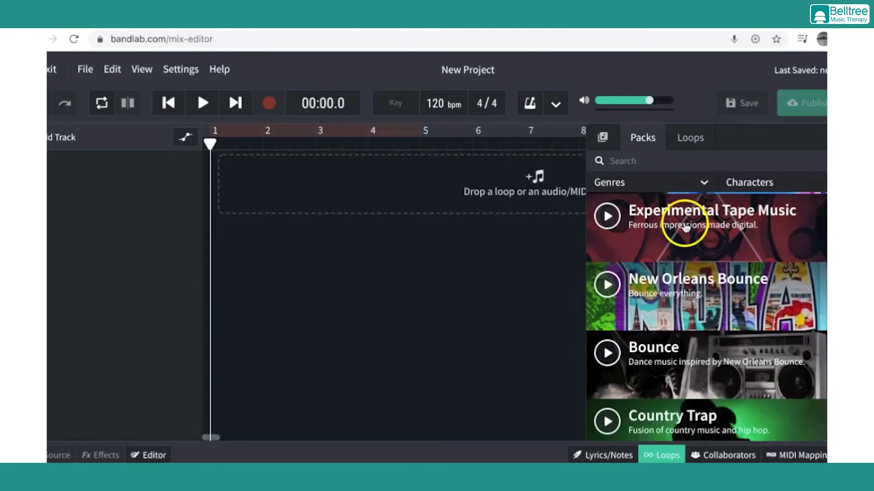
scroll(699, 325, down, 3)
scroll(701, 330, down, 3)
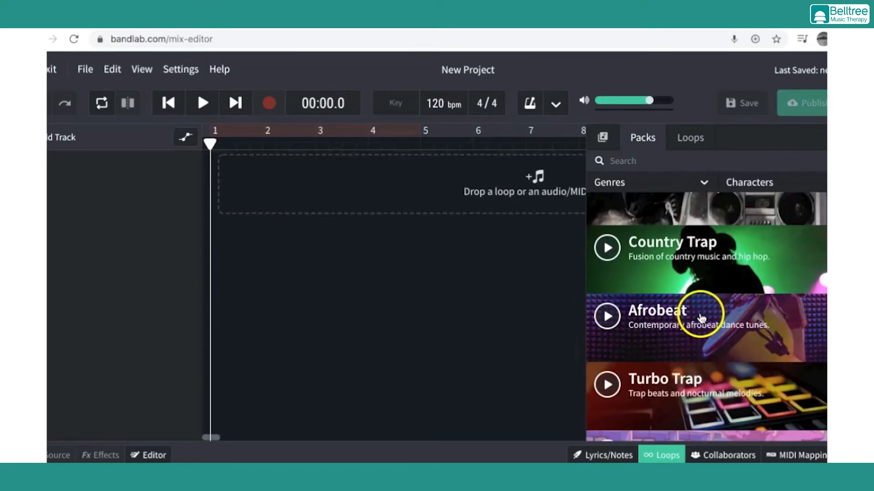
click(696, 316)
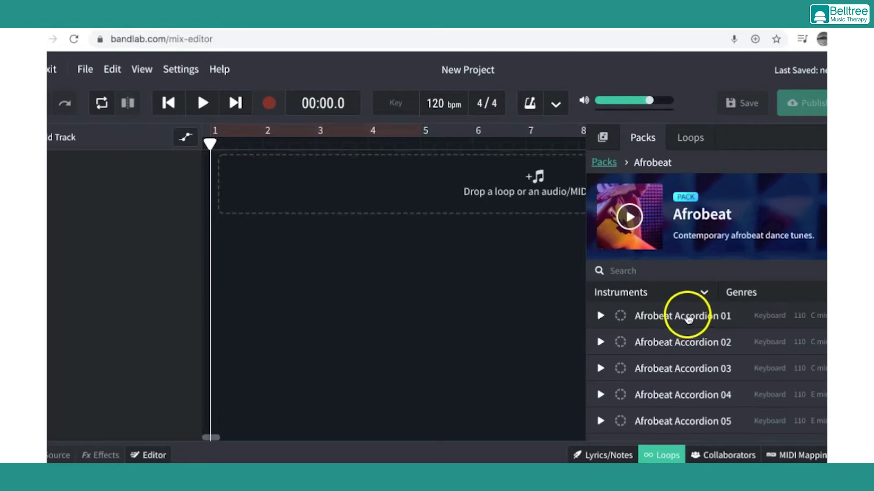
Step: Filter the Afrobeat pack by the Beats instrument and preview Afrobeat Drums 01 and Afrobeat Drums 08
click(704, 293)
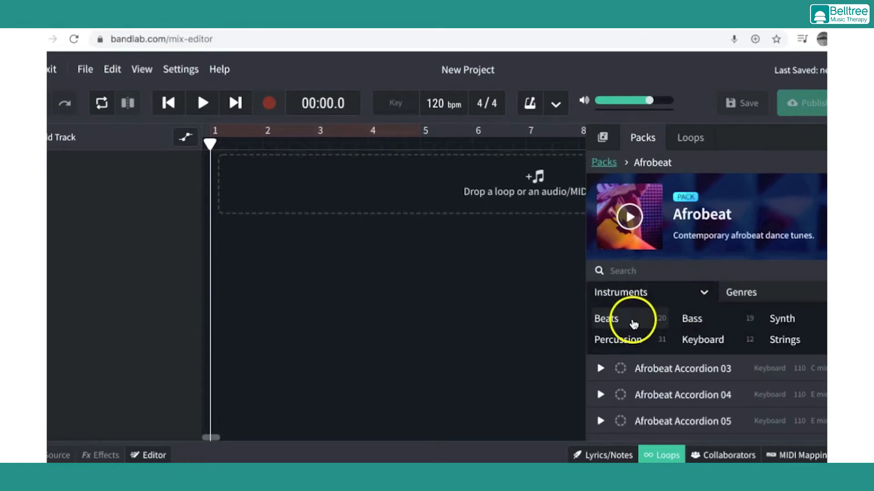
click(616, 321)
click(599, 315)
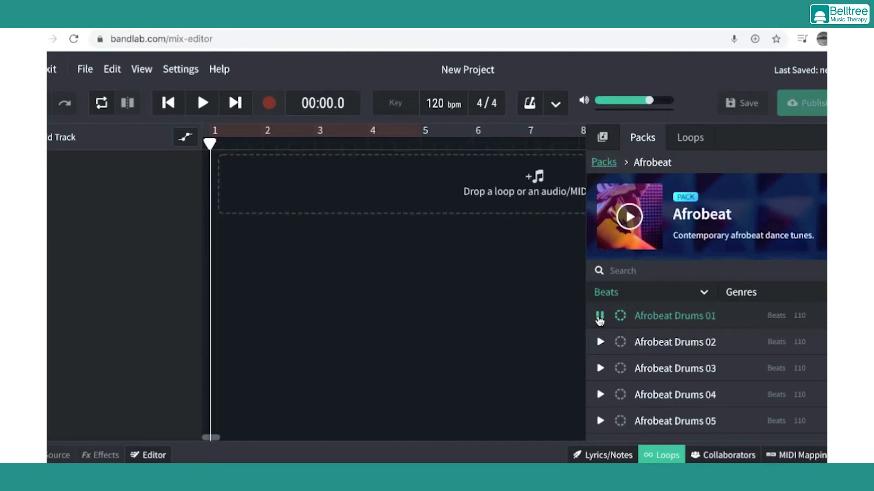
click(599, 316)
scroll(663, 356, down, 1)
scroll(662, 357, down, 2)
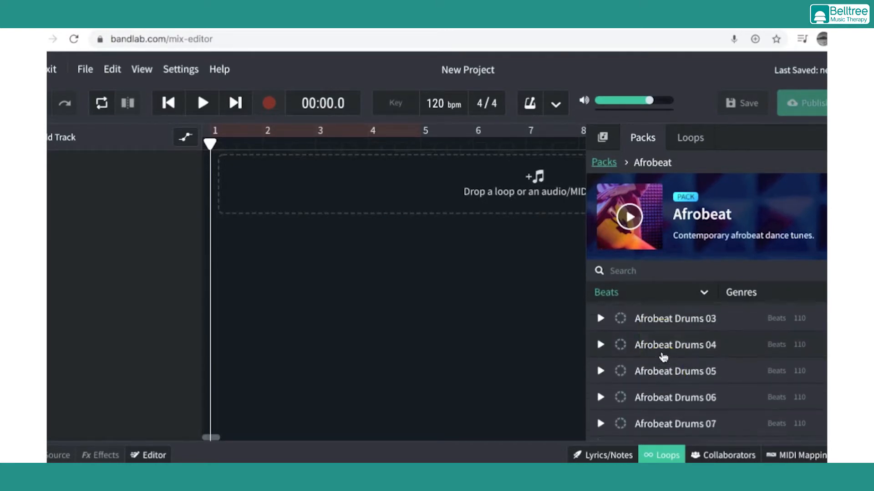
click(600, 430)
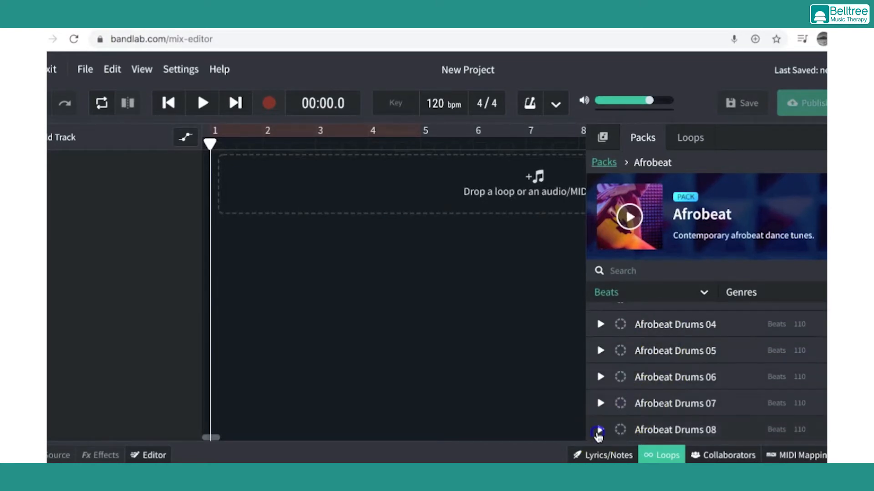
click(598, 436)
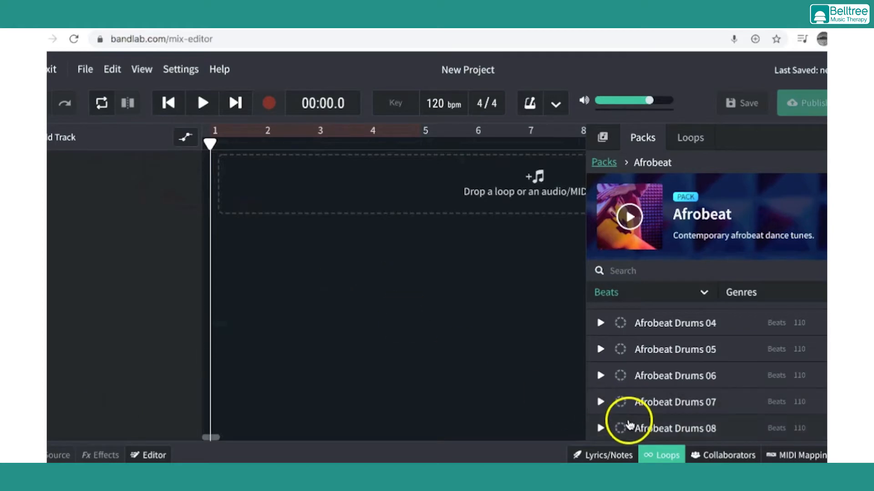
Step: Add Afrobeat Drums 08 at bar 1 on a new track, looped out to about bar 8, and play it back
drag(629, 425, 228, 186)
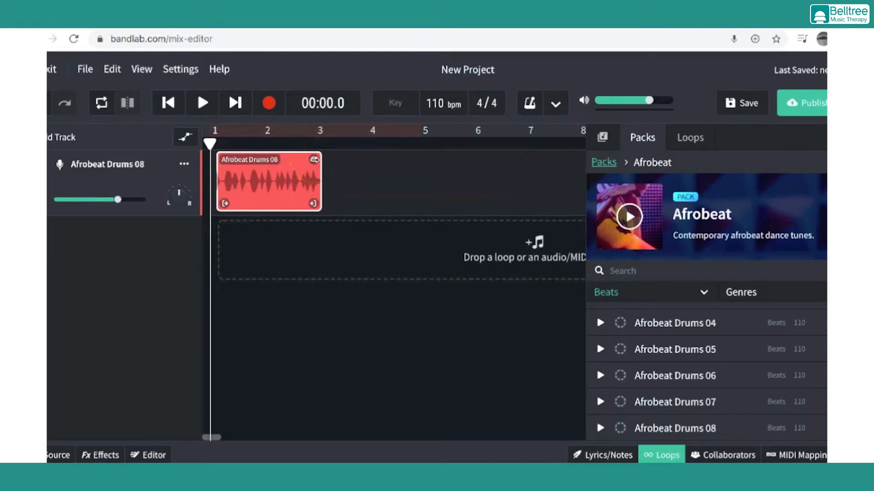
drag(314, 159, 578, 160)
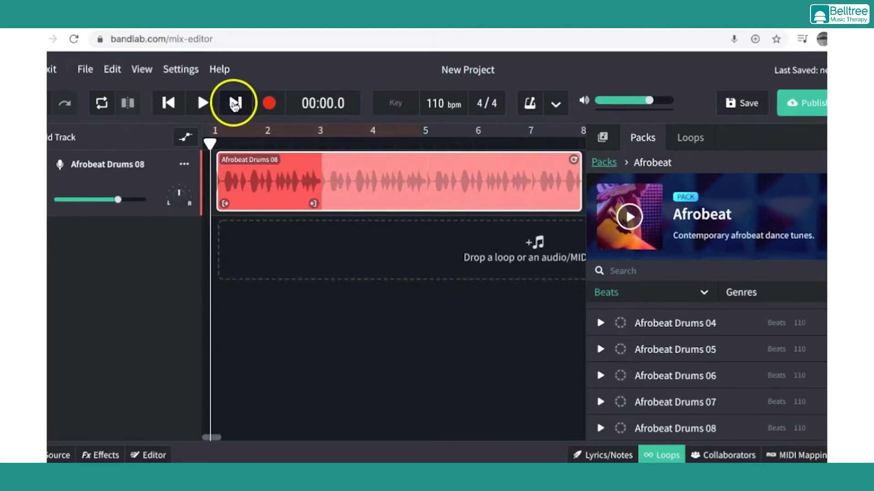
click(203, 104)
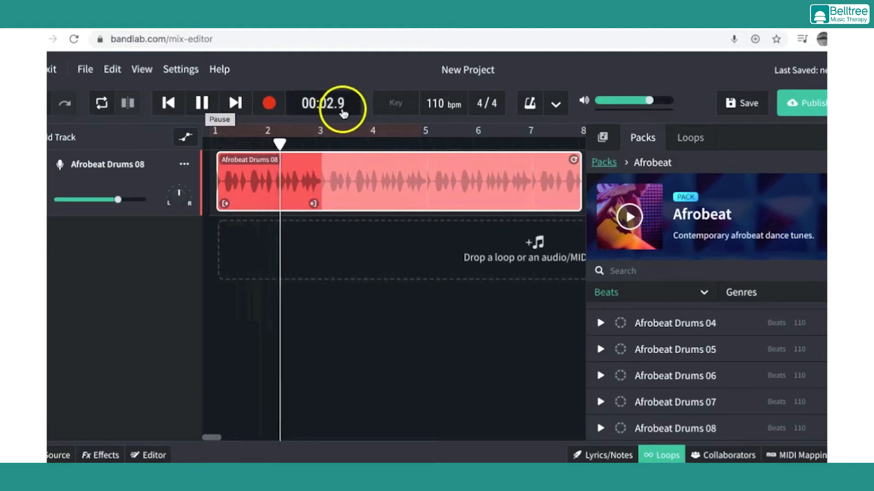
click(202, 105)
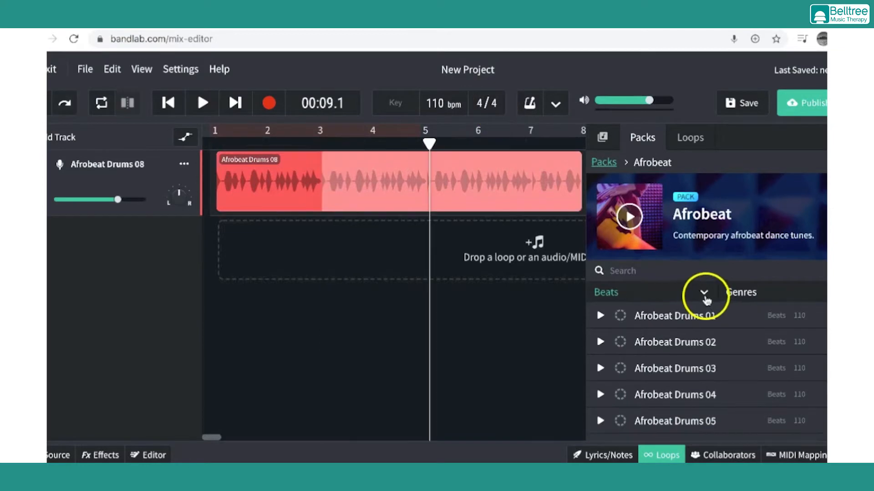
Step: Filter the Afrobeat pack by Bass instead of Beats and preview Afrobeat Bass 01
click(705, 293)
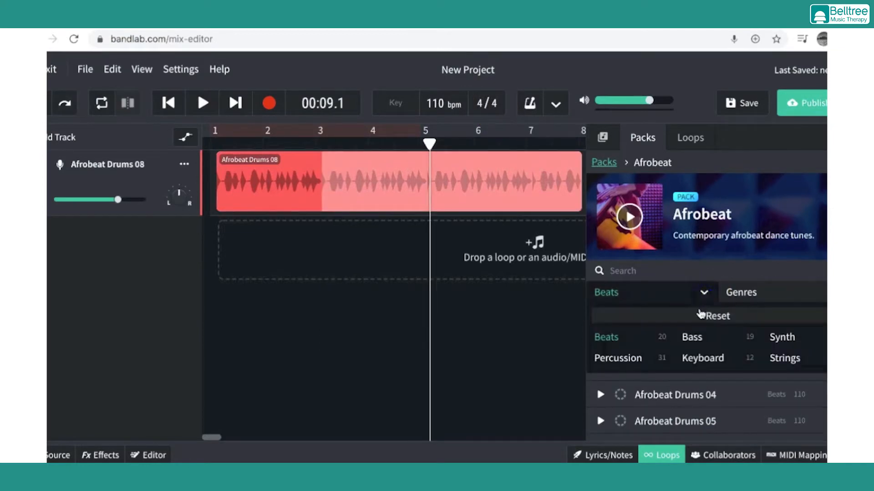
click(692, 338)
click(600, 316)
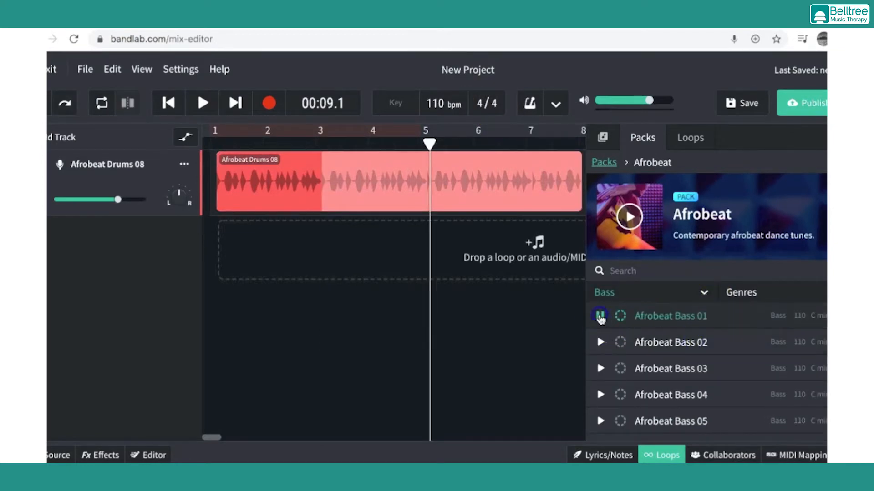
click(600, 316)
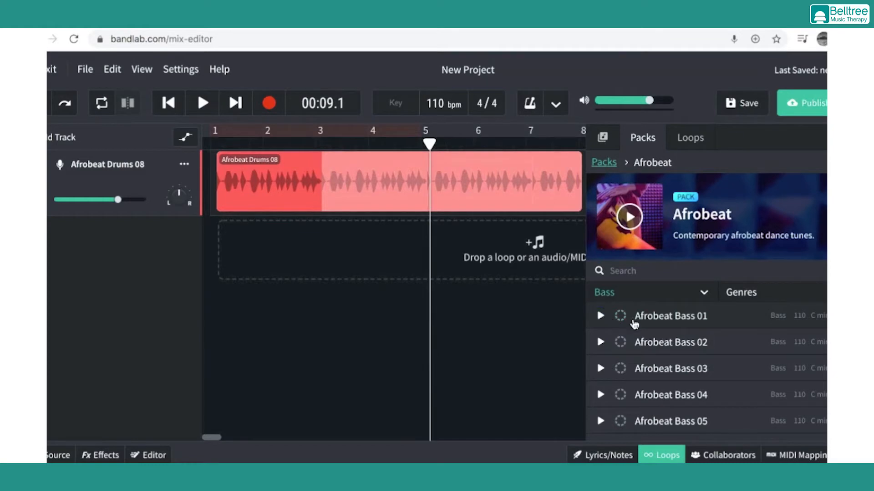
Step: Set the playhead at bar 3 and place Afrobeat Bass 01 there on a new track below the drums
drag(644, 314, 385, 224)
click(320, 145)
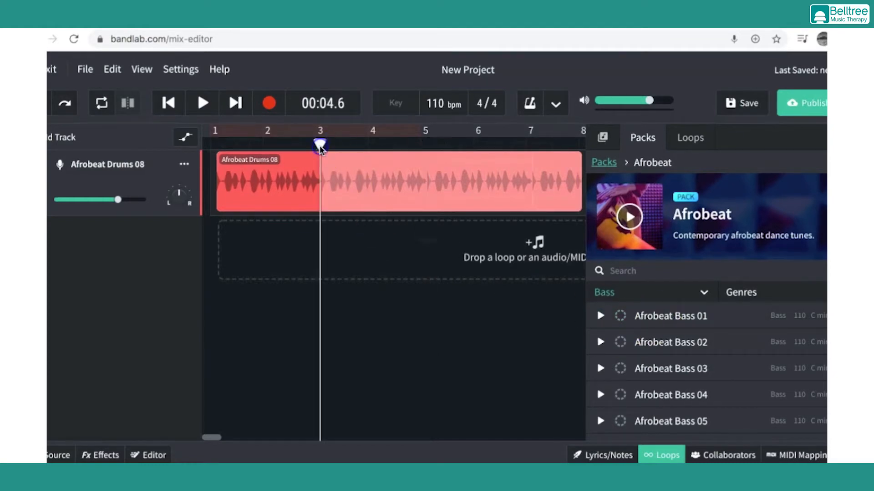
mouse_move(318, 144)
mouse_down()
mouse_move(306, 143)
mouse_move(320, 144)
mouse_up()
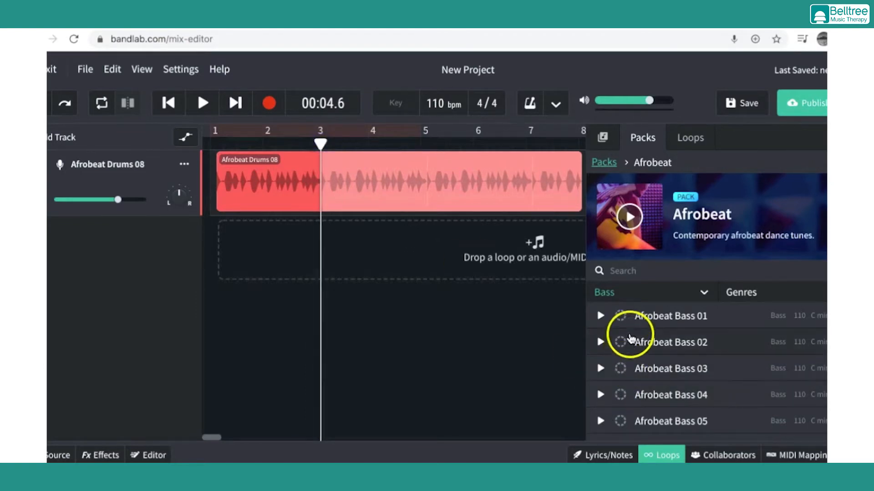
drag(641, 314, 322, 245)
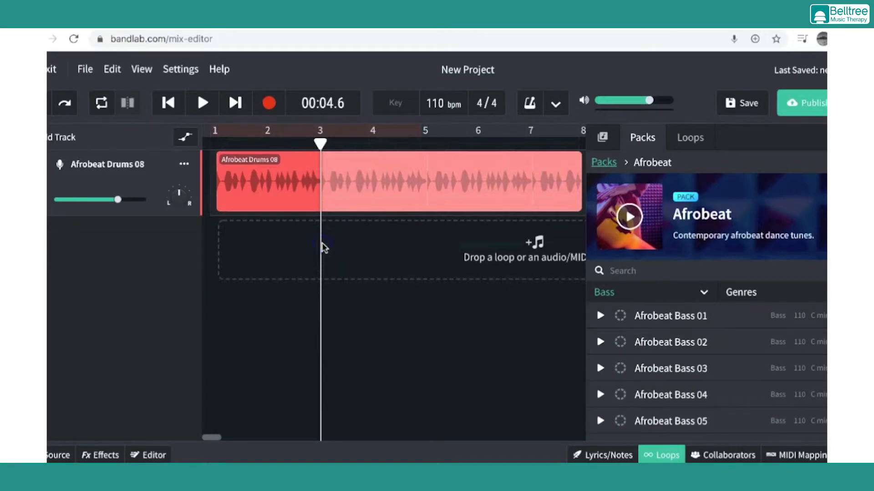
drag(653, 318, 330, 240)
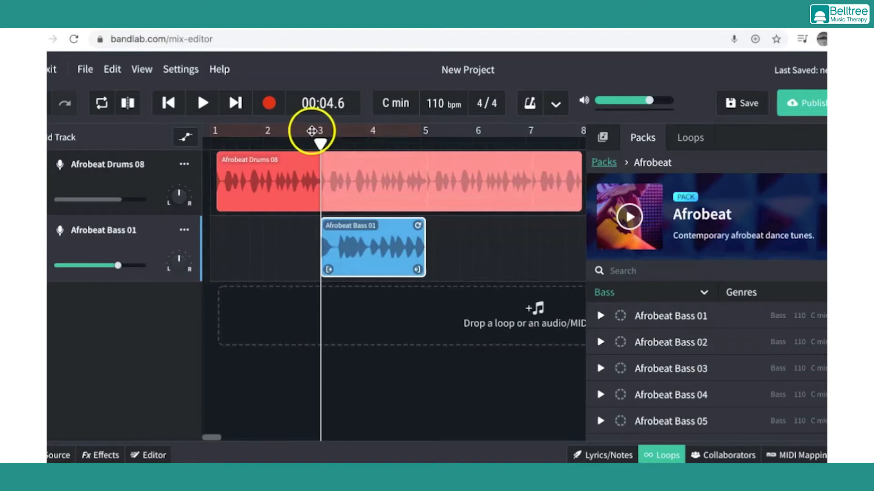
Step: Play the project from just before bar 3 and extend the Afrobeat Bass 01 loop past bar 8
click(304, 143)
key(space)
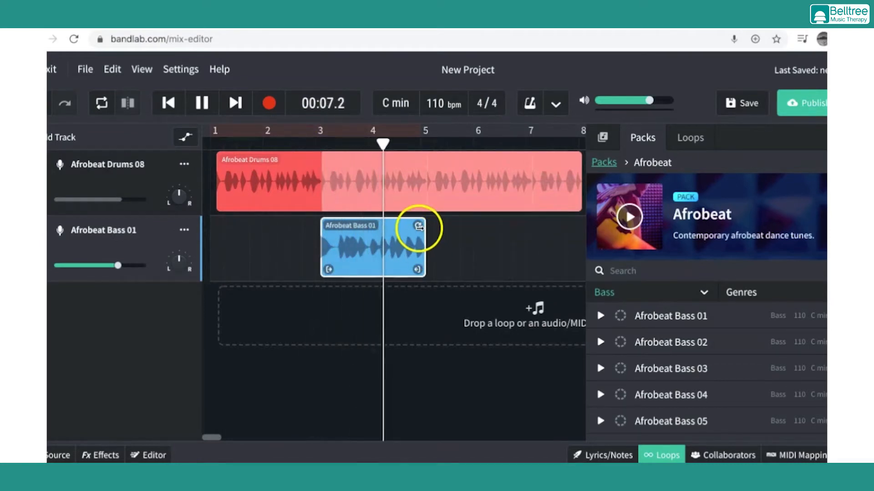
drag(419, 226, 597, 250)
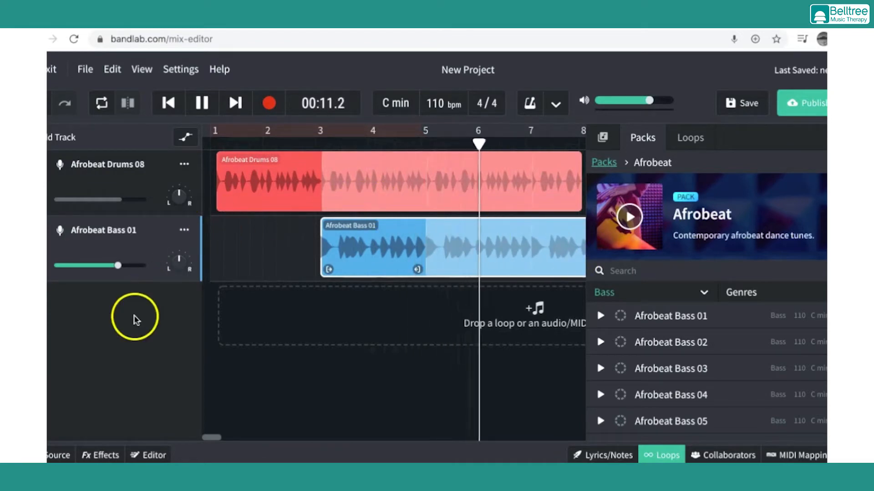
key(space)
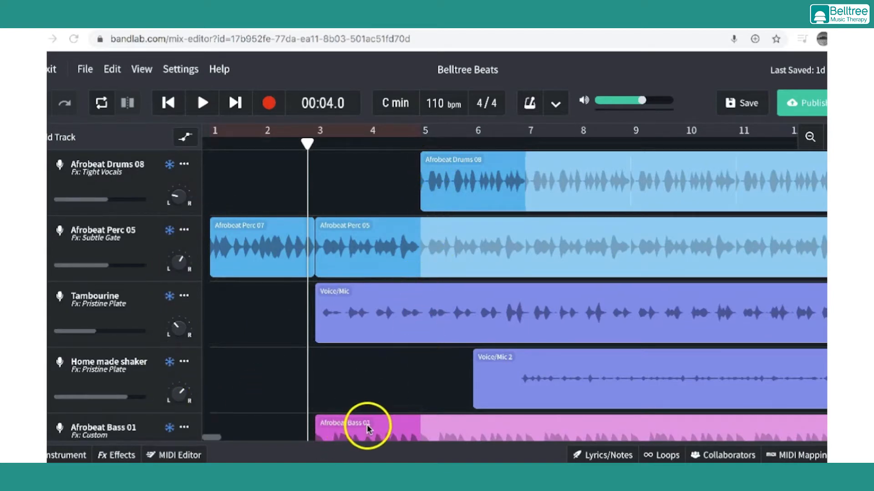
Step: In the Belltree Beats project, view the Afrobeat Drums 08 track's colour and other options, and look over the lower tracks
click(184, 167)
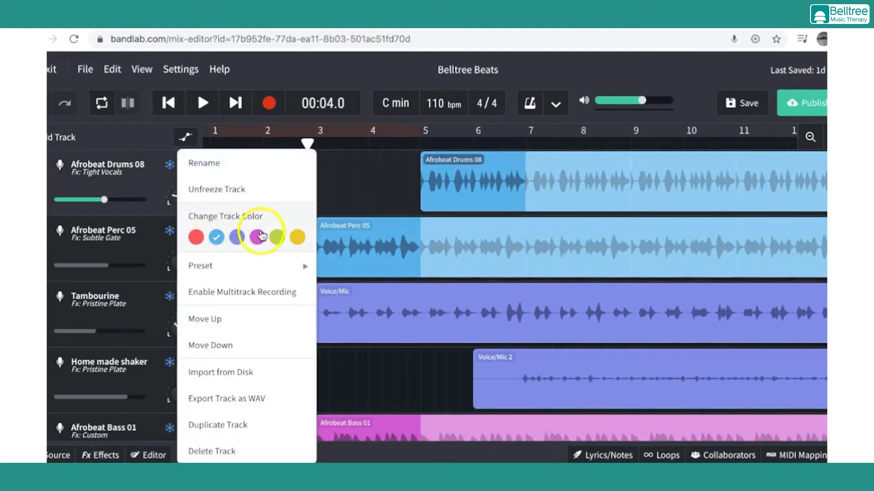
click(343, 189)
scroll(343, 186, down, 2)
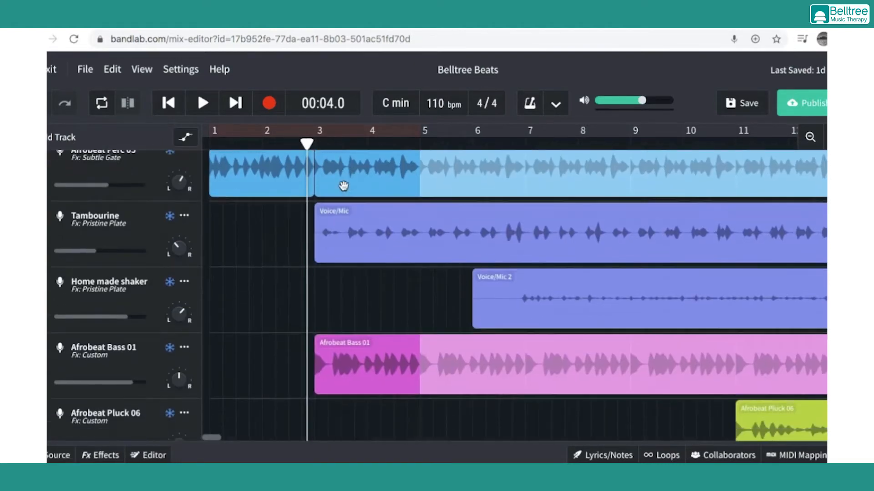
Step: Play the project from just before bar 3 while viewing the lower tracks, and select the Midi Piano track
scroll(344, 186, down, 3)
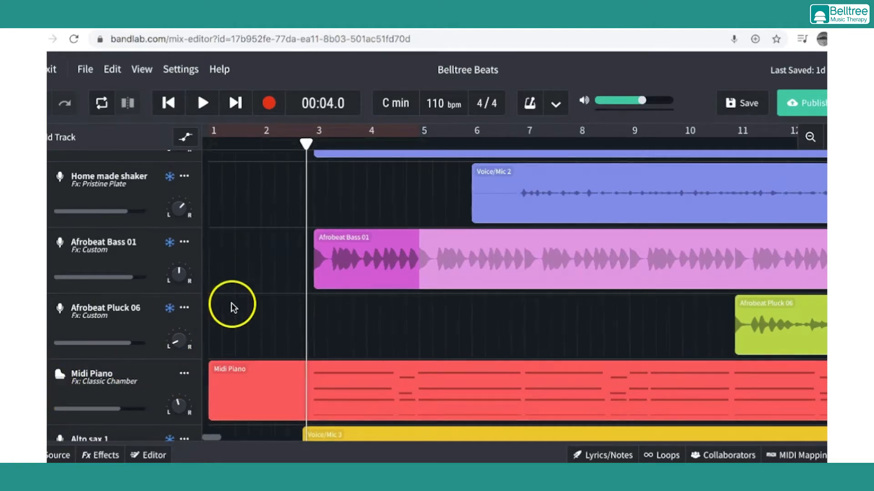
key(space)
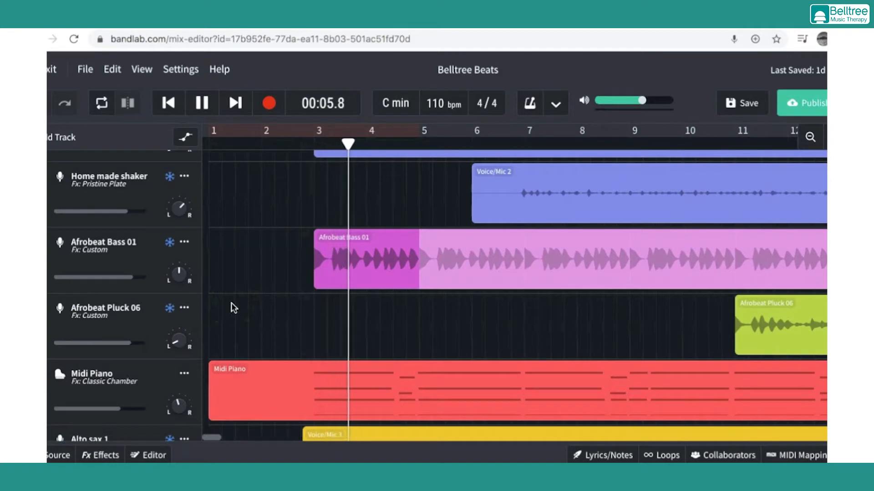
click(85, 379)
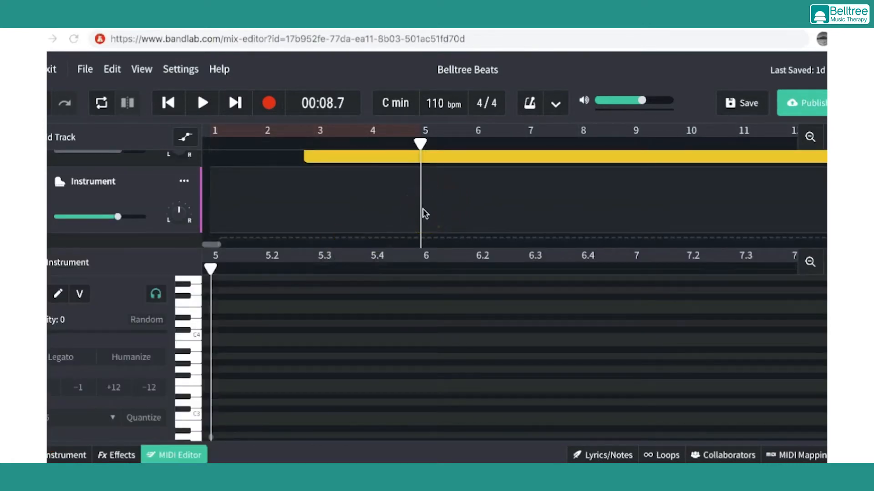
Step: Check the metronome and count-in options, record a piano part on the new Instrument track from bar 5, and close the MIDI Editor
click(556, 109)
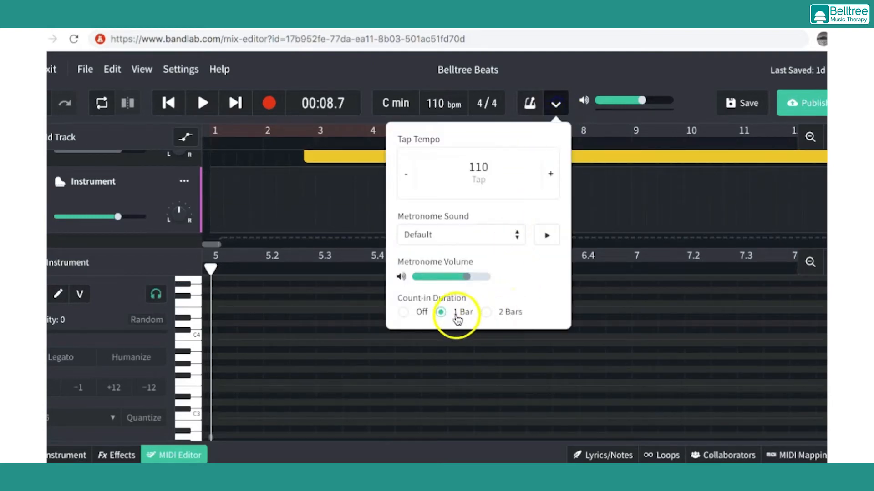
click(575, 73)
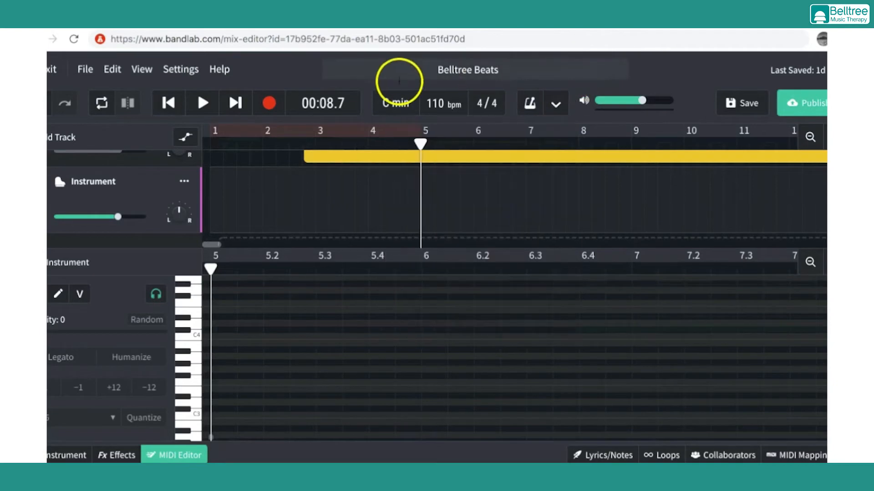
click(270, 108)
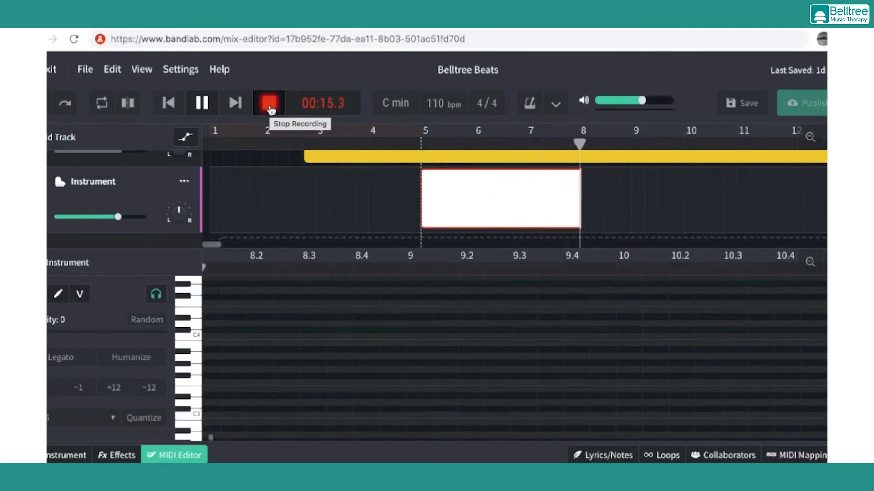
click(269, 108)
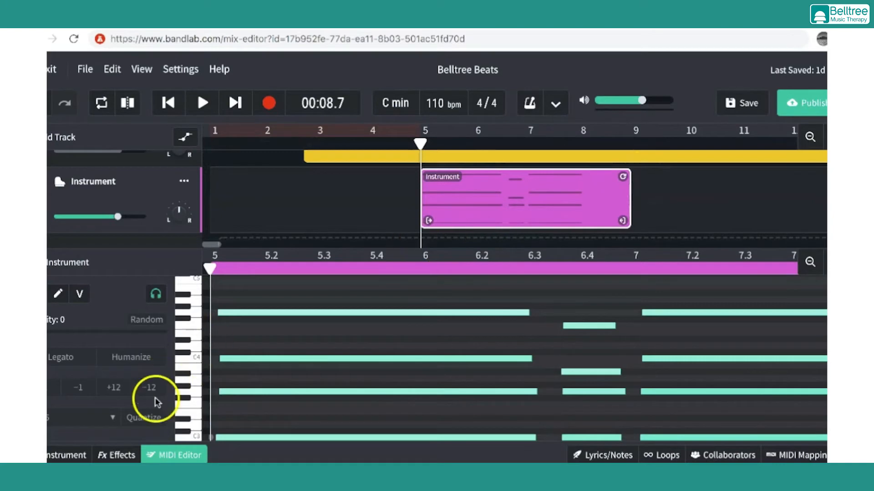
click(175, 456)
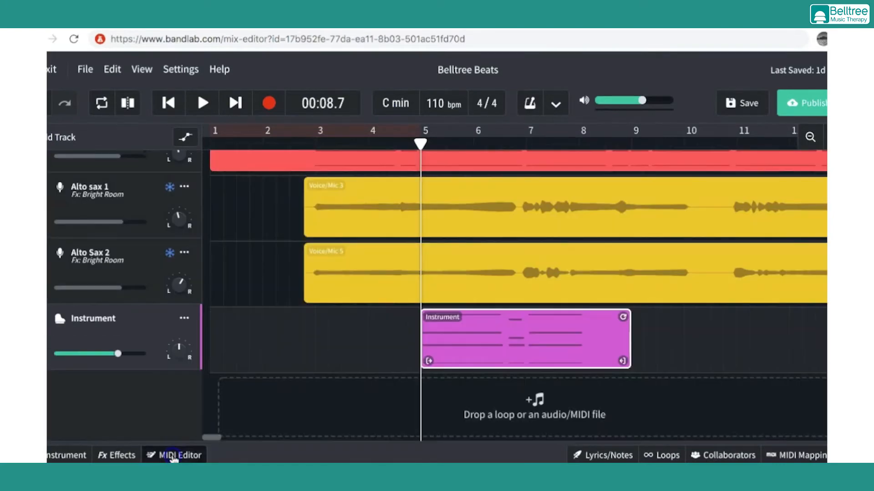
click(175, 456)
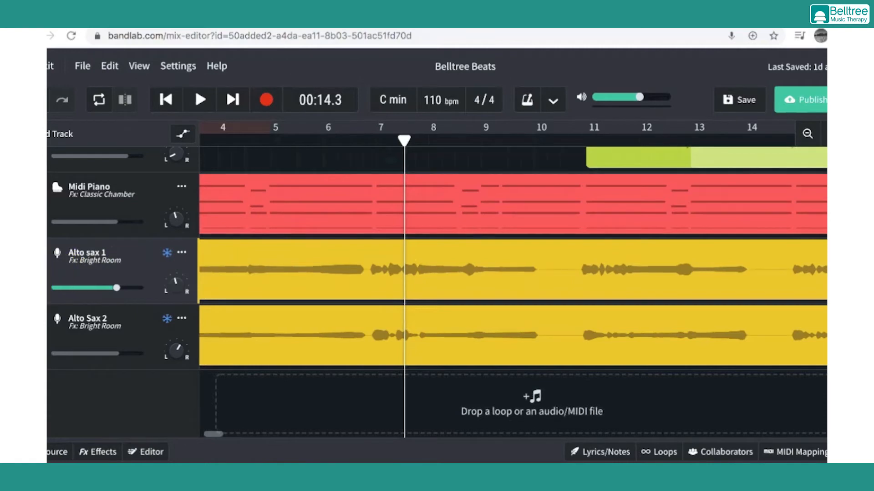
Step: Move the playhead to just before bar 7 and listen to the alto sax passage briefly
click(361, 138)
click(415, 285)
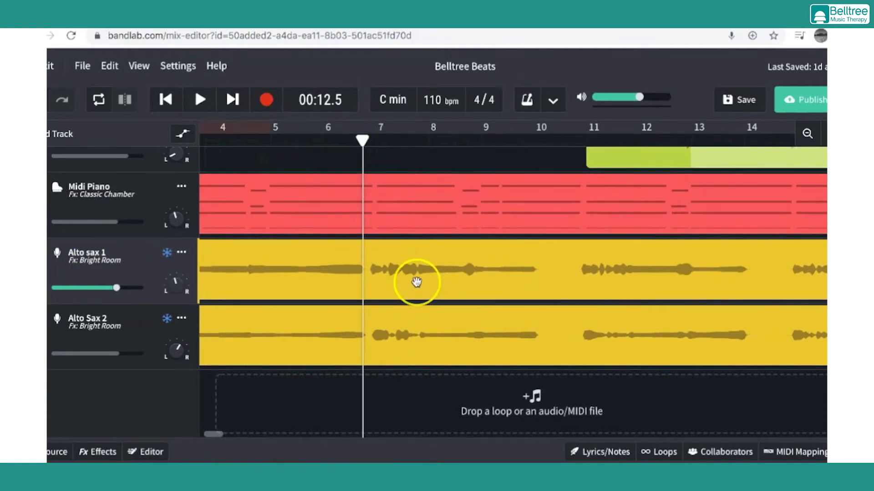
key(space)
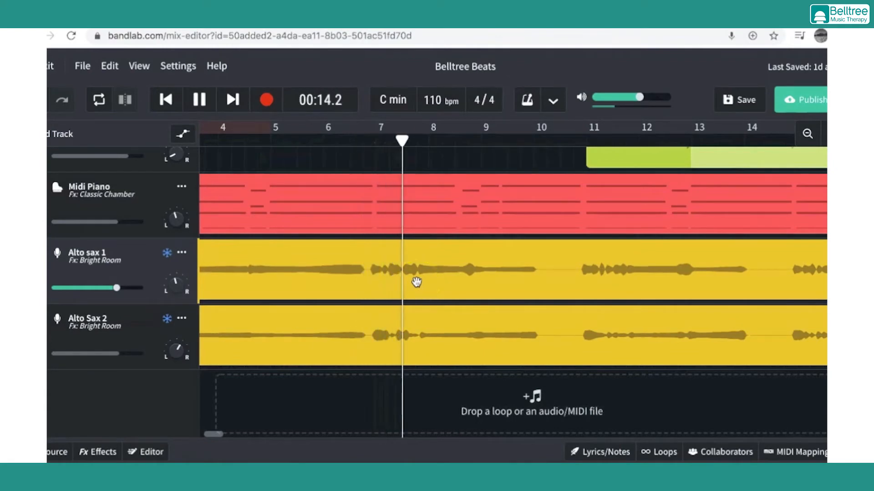
key(space)
Step: Open the Alto sax 1 recording in the audio editor to view its waveform and settings, and close it again
click(392, 259)
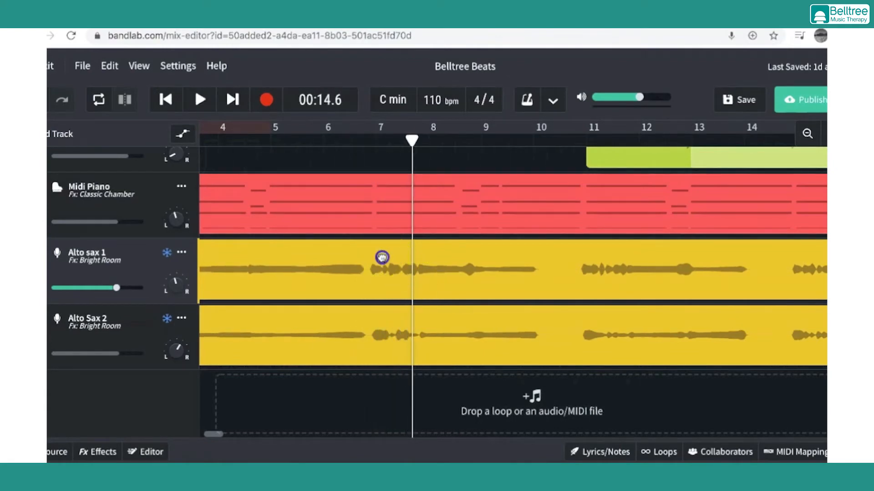
double_click(382, 258)
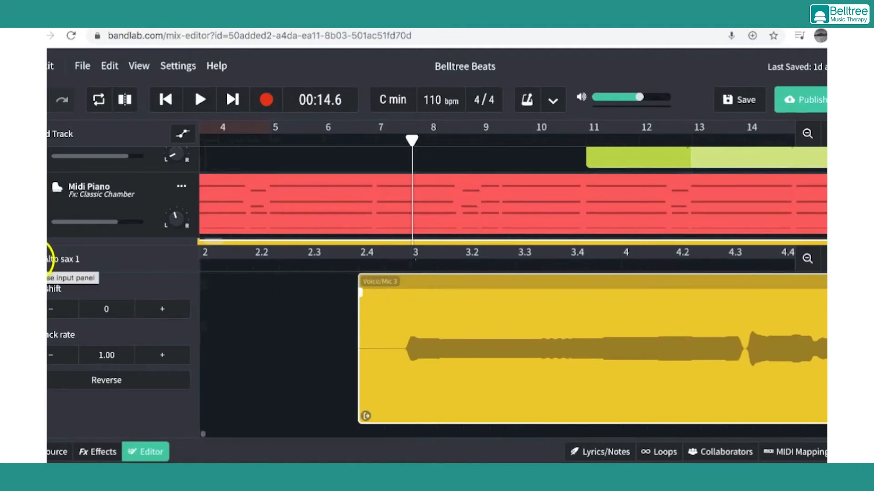
click(47, 269)
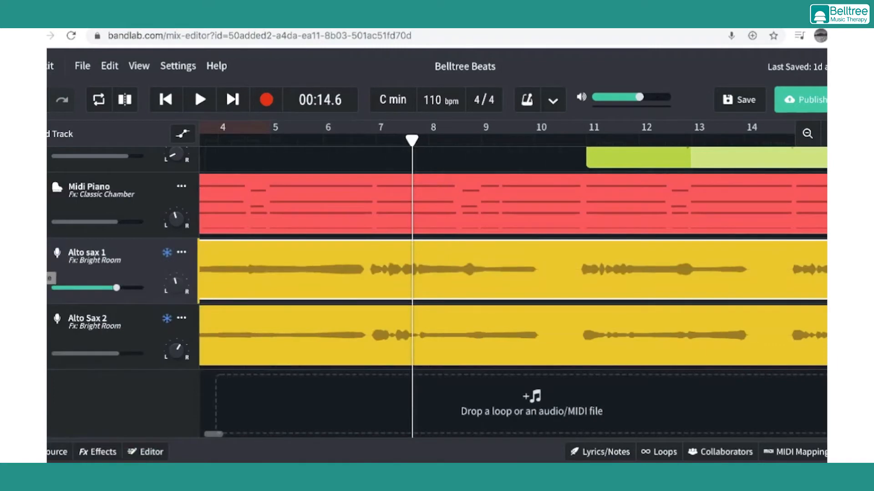
Step: Add a new Voice/Mic track below Alto Sax 2 and check its input source and level
click(58, 142)
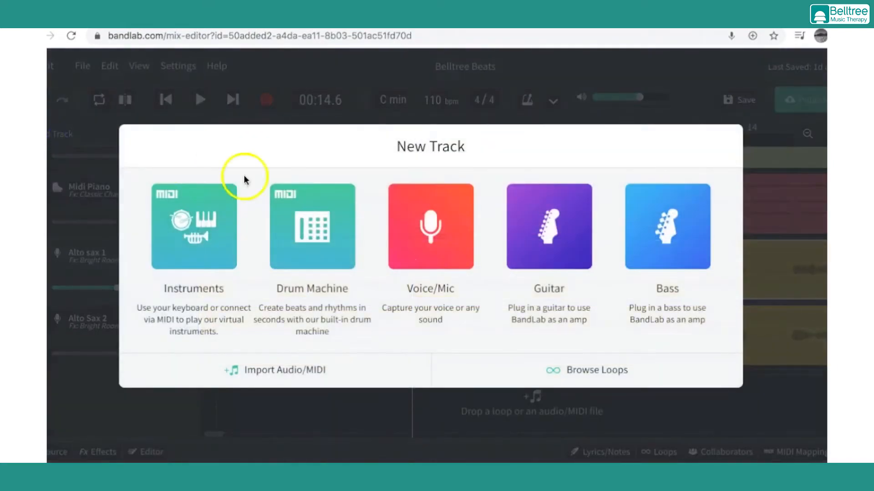
click(415, 250)
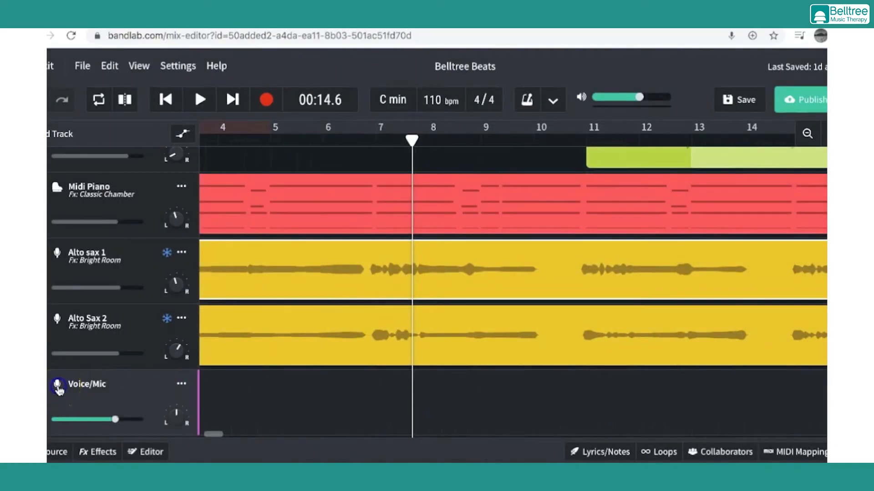
click(58, 387)
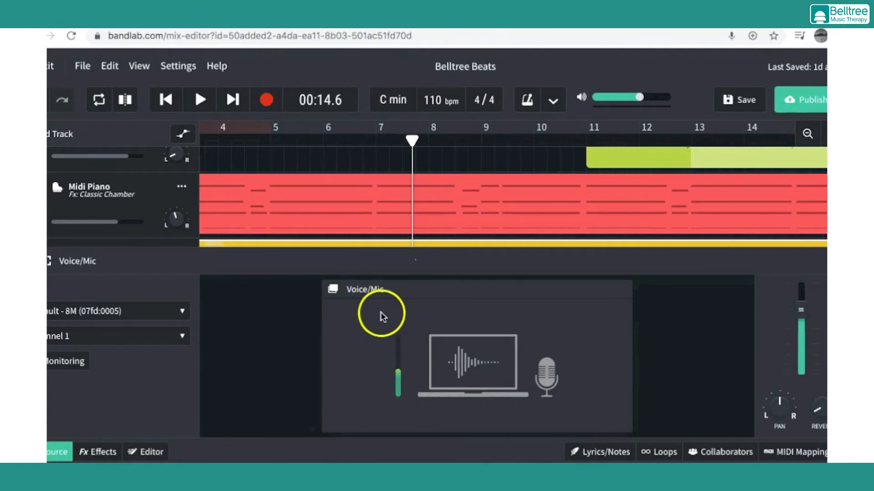
mouse_move(807, 307)
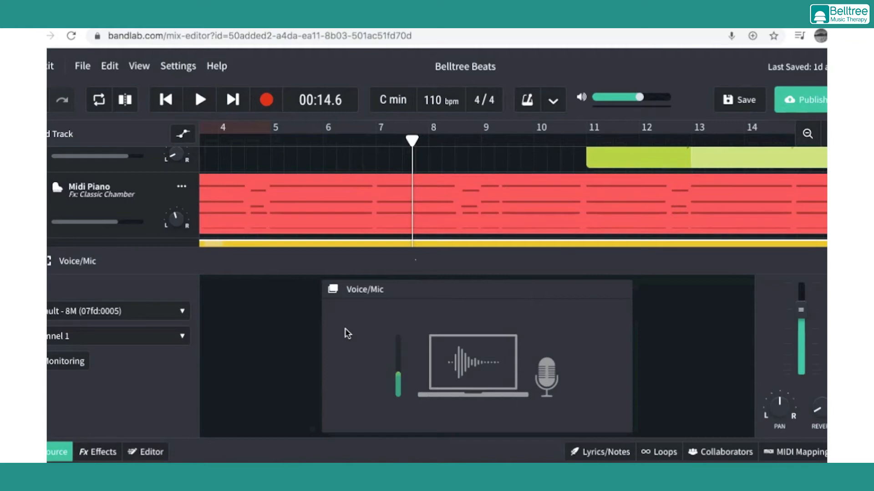
click(48, 261)
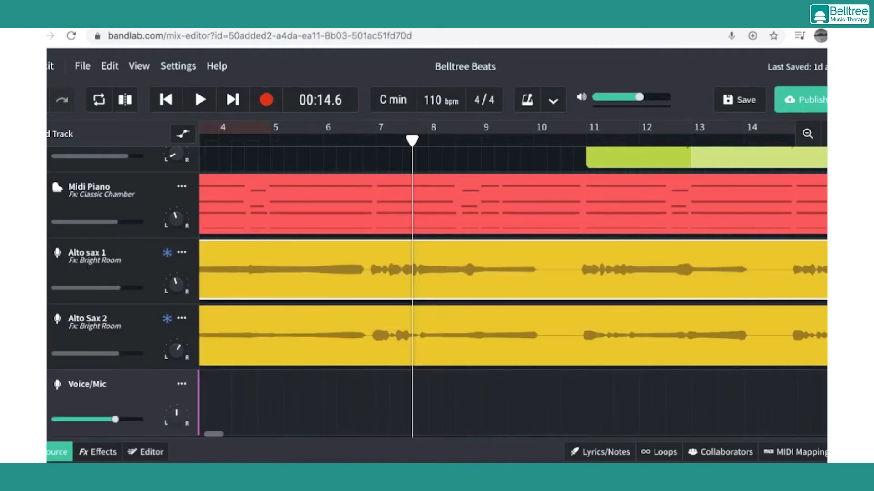
Step: Set the playhead at bar 8 and record a short microphone clip on the Voice/Mic track
drag(411, 141, 428, 141)
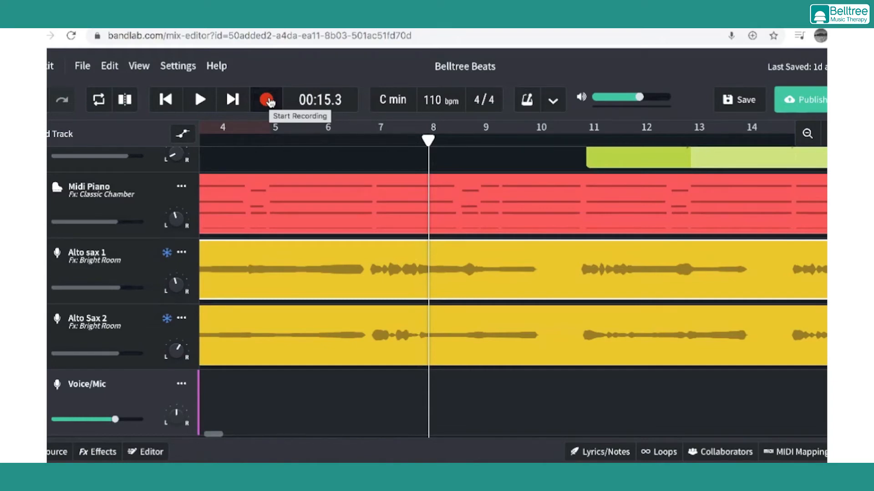
click(267, 100)
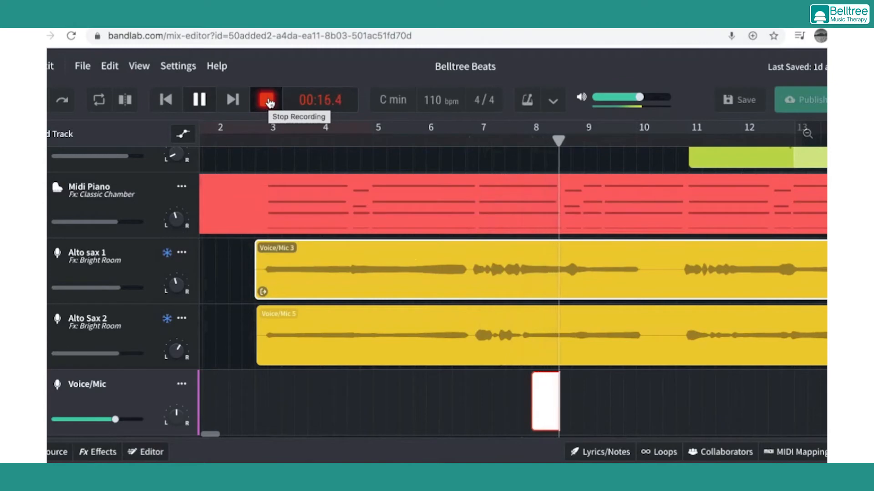
click(268, 101)
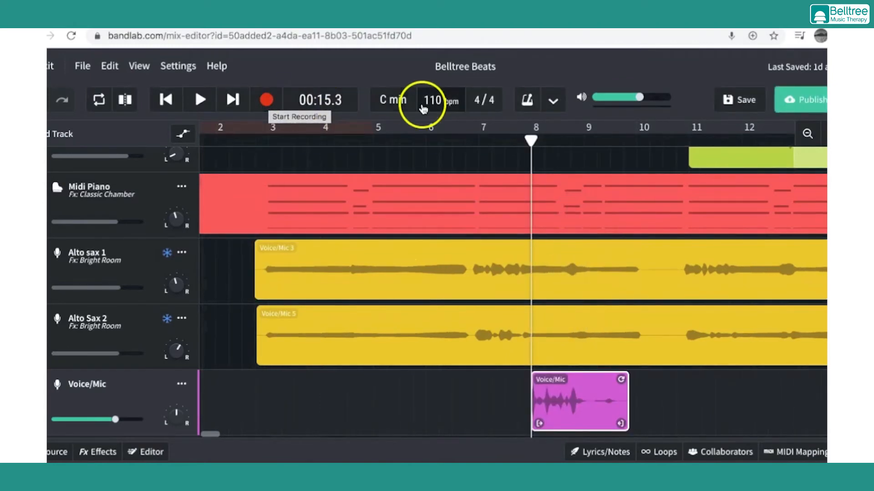
Step: Split the recorded Voice/Mic clip at bar 9 and delete the part after the split
click(573, 142)
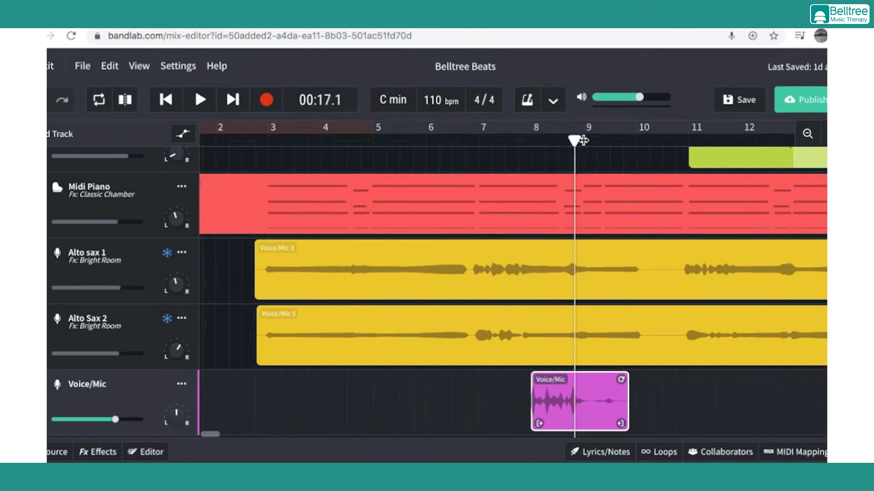
click(583, 140)
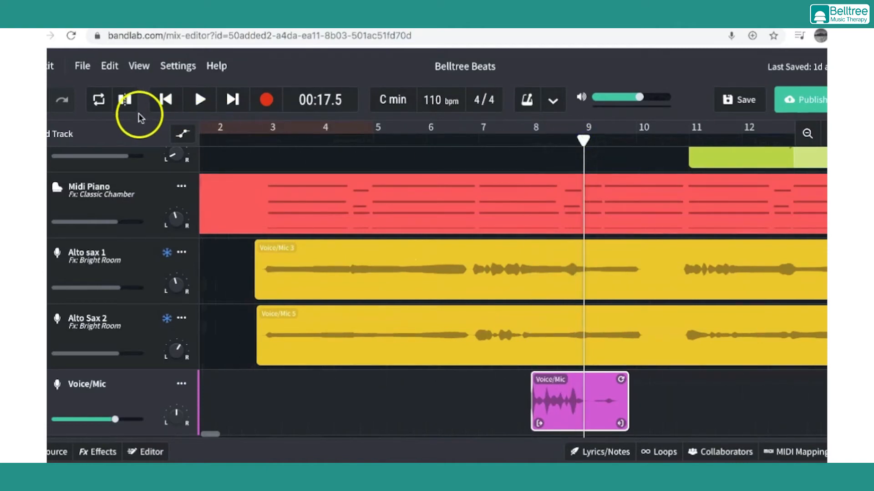
click(125, 102)
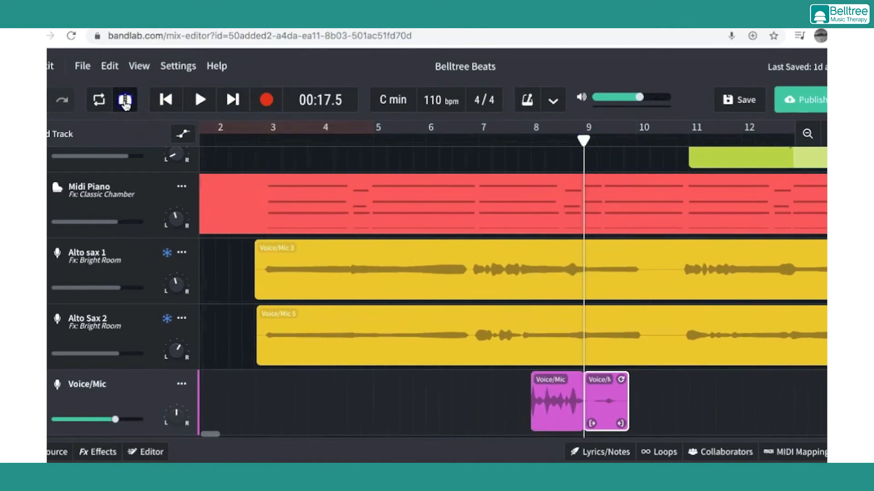
key(Delete)
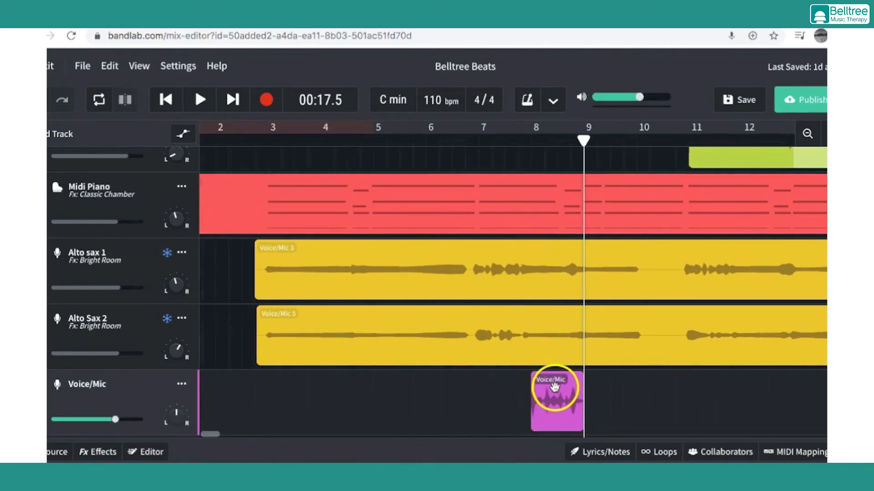
Step: Extend the remaining Voice/Mic clip as a repeating loop past bar 12
click(555, 389)
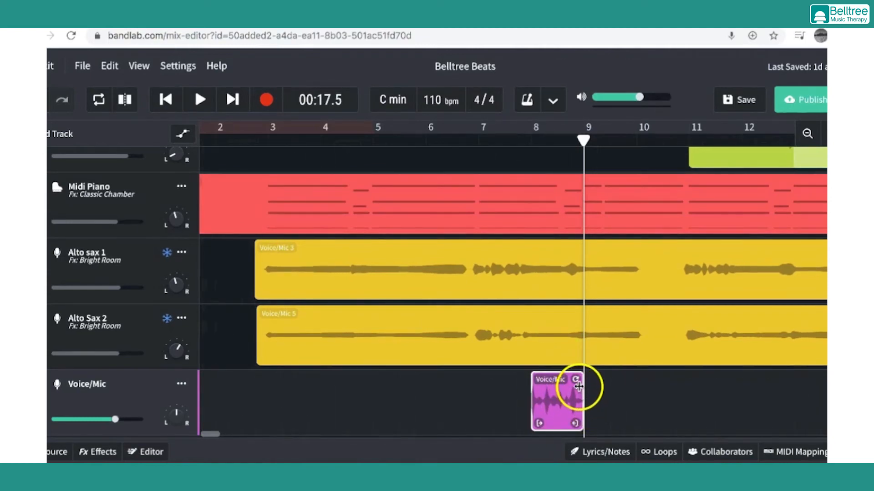
drag(575, 380, 821, 383)
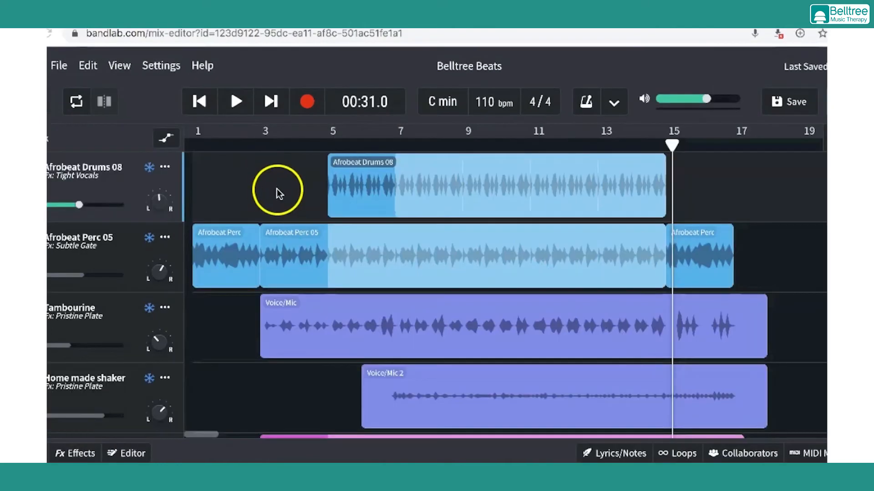
Step: Examine how the finished project's clips are arranged and which effects its tracks use, from Afrobeat Drums 08 down to Alto sax 1
scroll(348, 190, down, 3)
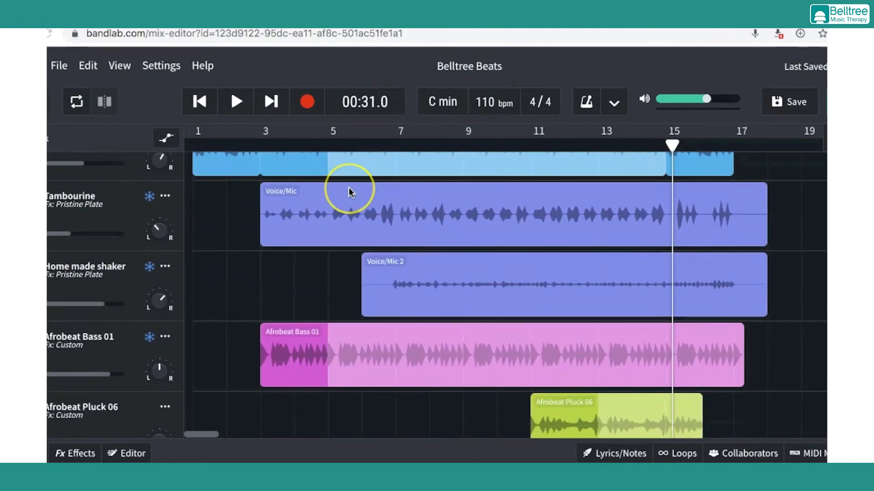
scroll(349, 188, up, 1)
scroll(349, 188, up, 1)
click(237, 186)
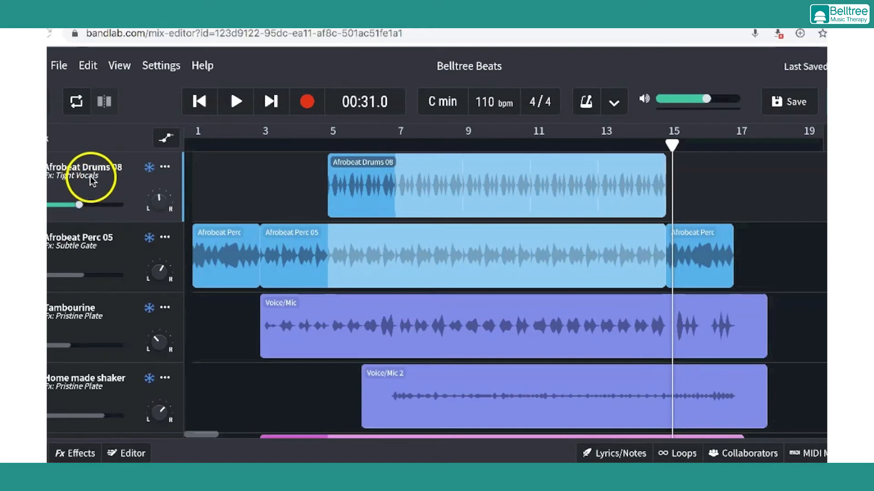
scroll(88, 177, down, 1)
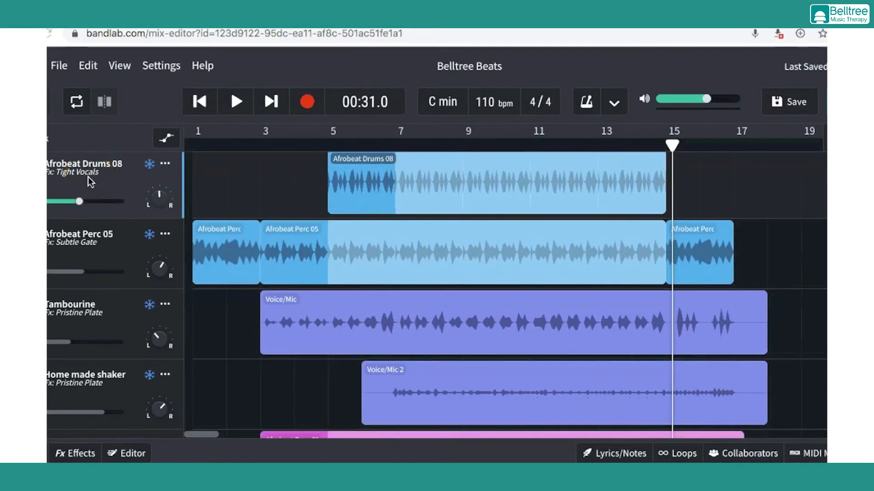
scroll(89, 182, down, 3)
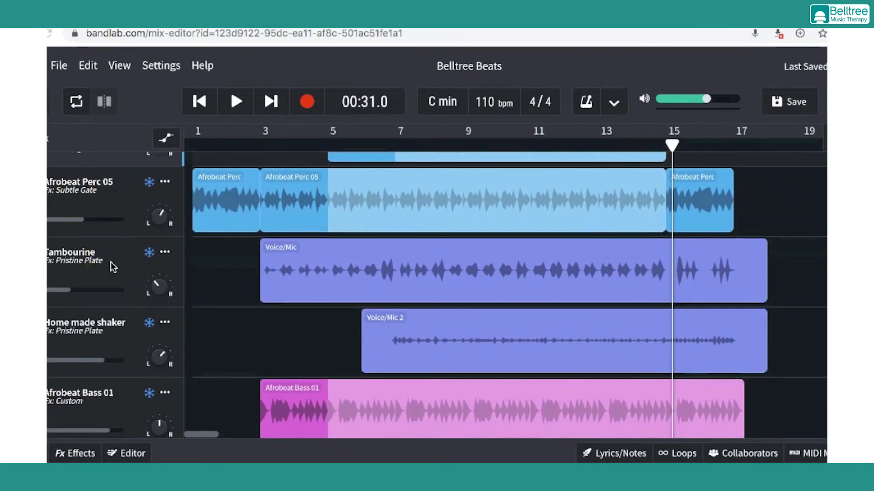
scroll(111, 268, down, 5)
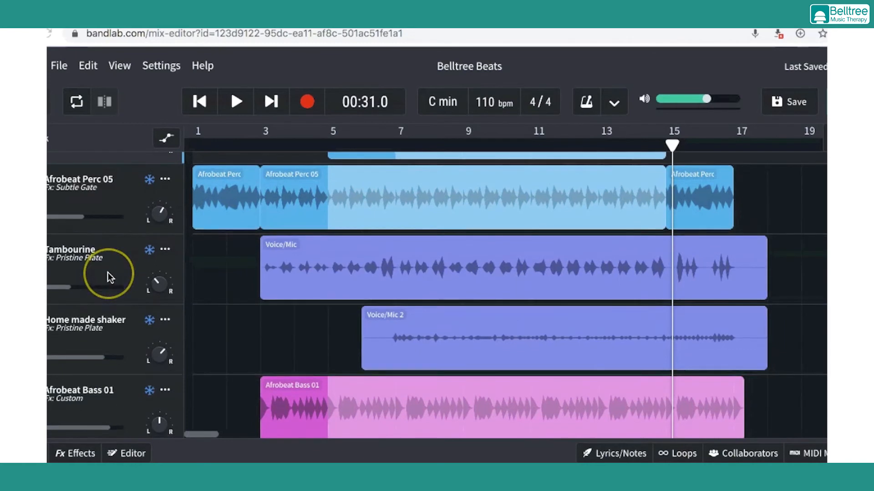
scroll(109, 273, down, 4)
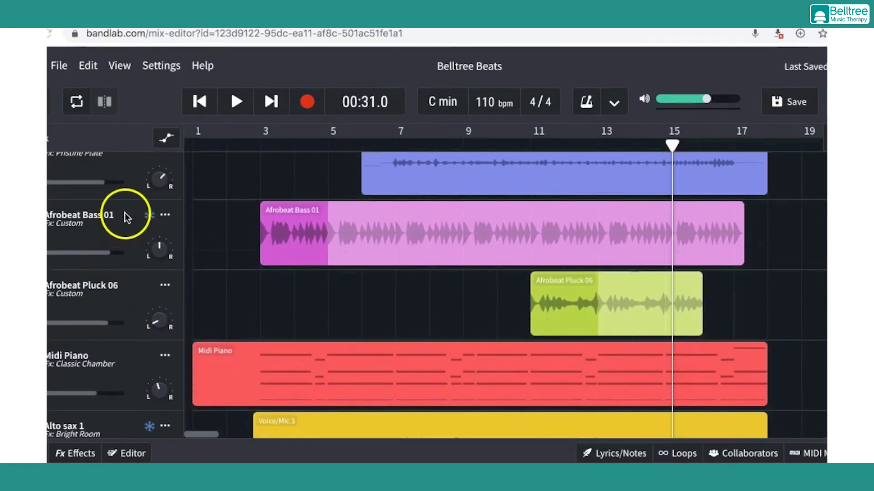
scroll(128, 201, up, 2)
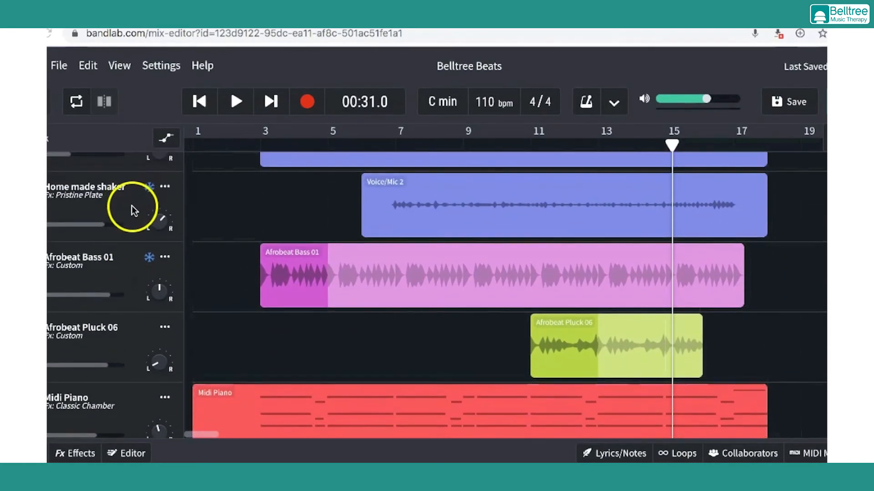
Step: Examine the left/right panning of the finished project's tracks, from Afrobeat Drums 08 down to Alto Sax 2
scroll(121, 204, up, 3)
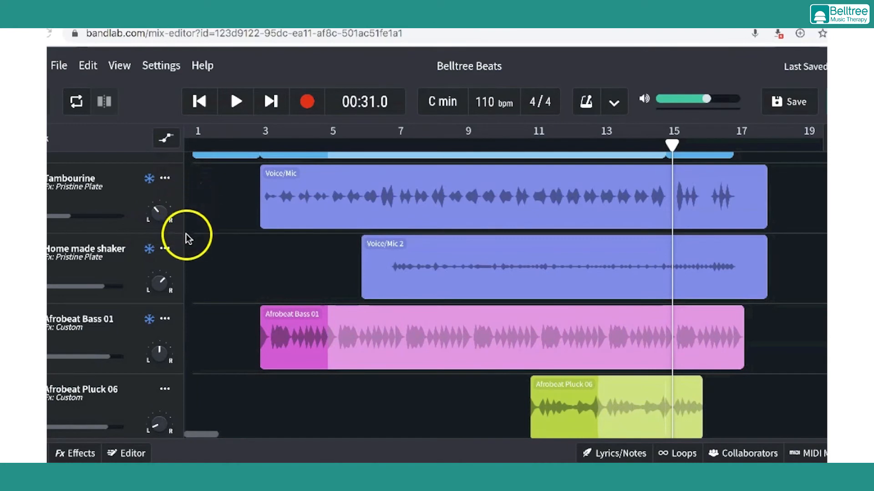
scroll(123, 260, up, 3)
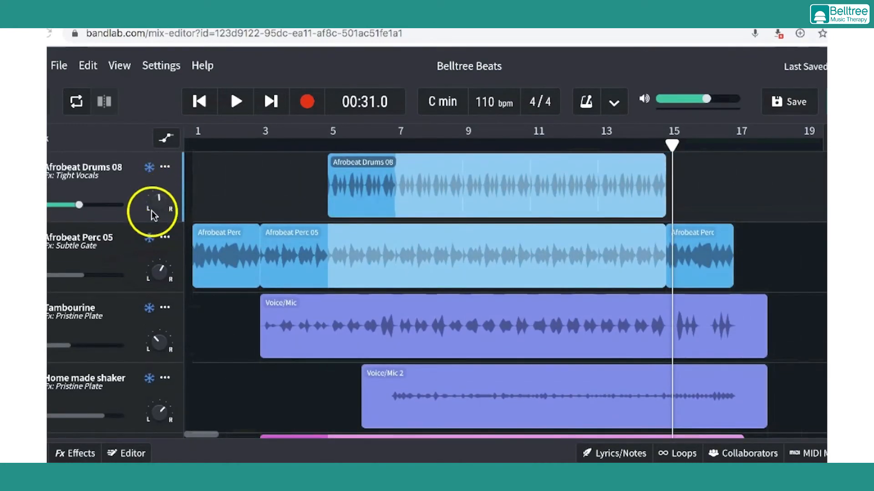
scroll(139, 288, down, 3)
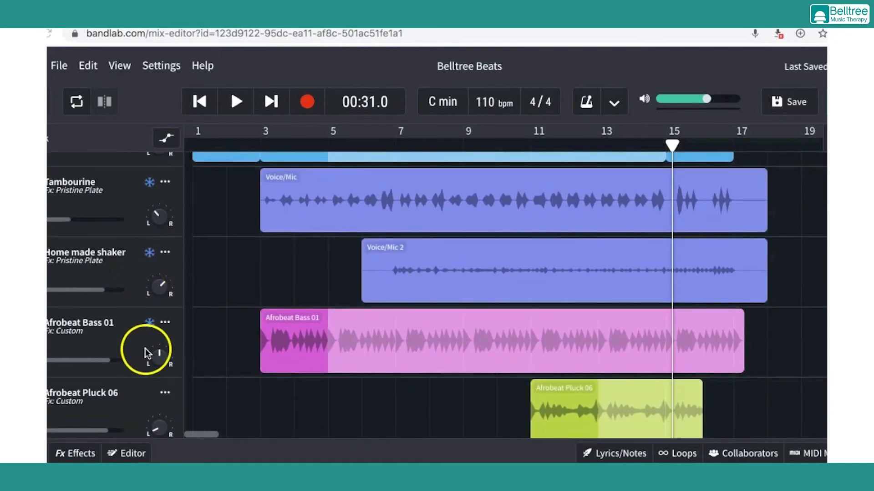
scroll(146, 349, down, 3)
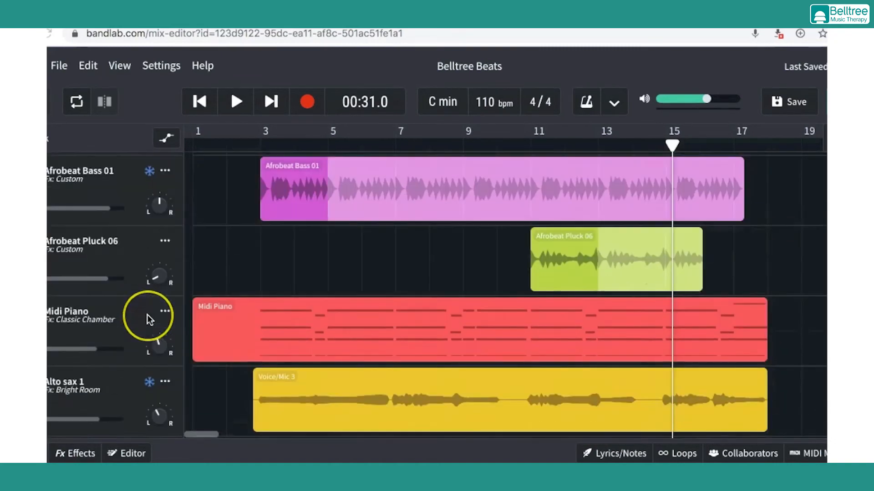
scroll(146, 315, down, 2)
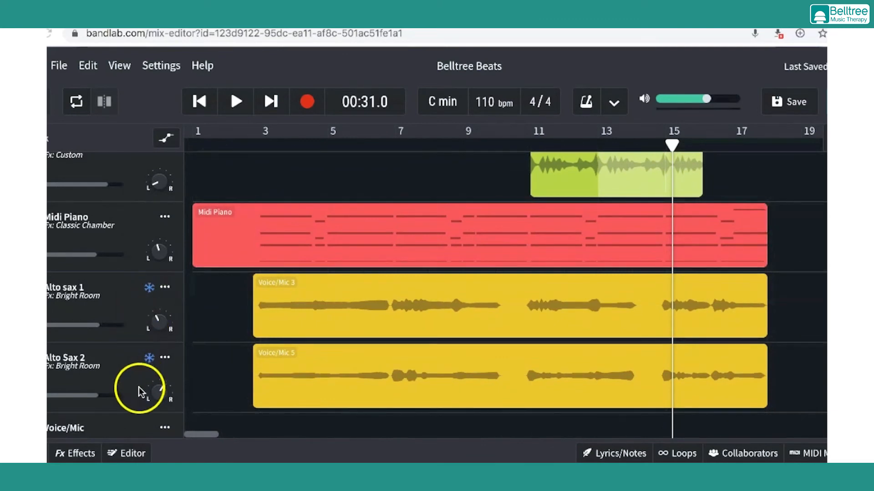
drag(156, 314, 149, 329)
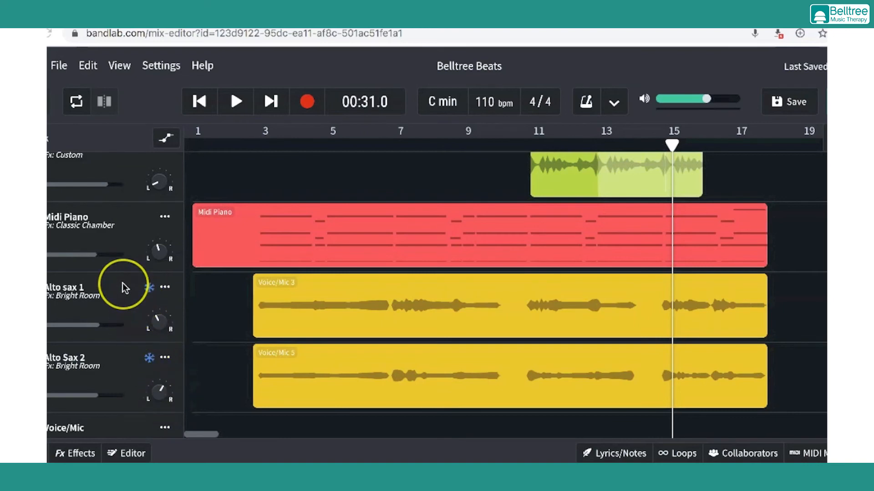
scroll(124, 290, up, 2)
scroll(123, 284, down, 4)
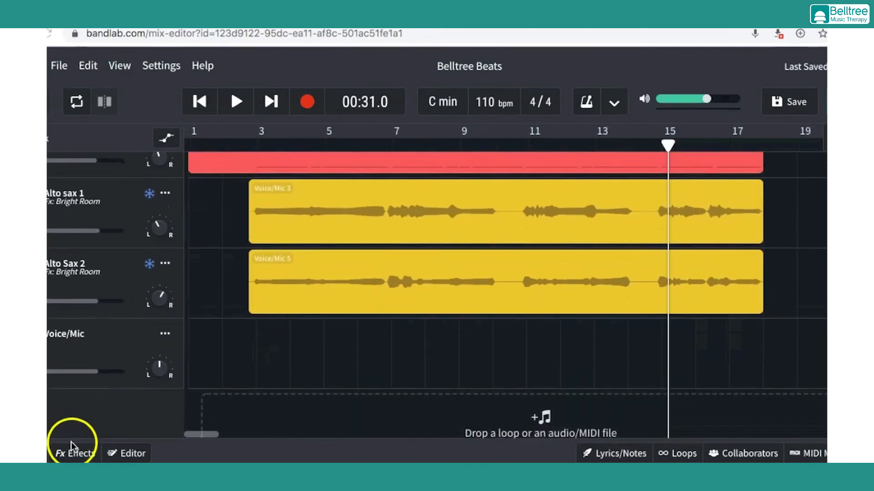
scroll(105, 335, up, 5)
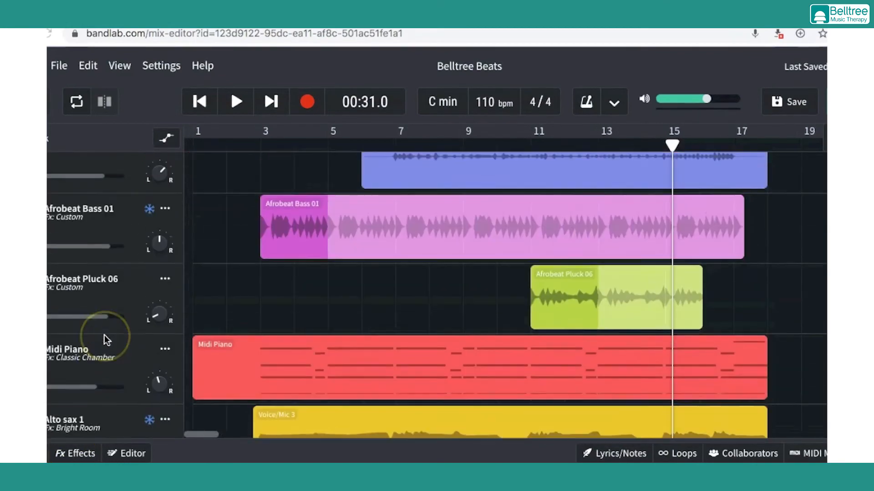
Step: Select the Afrobeat Pluck 06 track and place the playhead at the start of its clip at bar 11
click(106, 295)
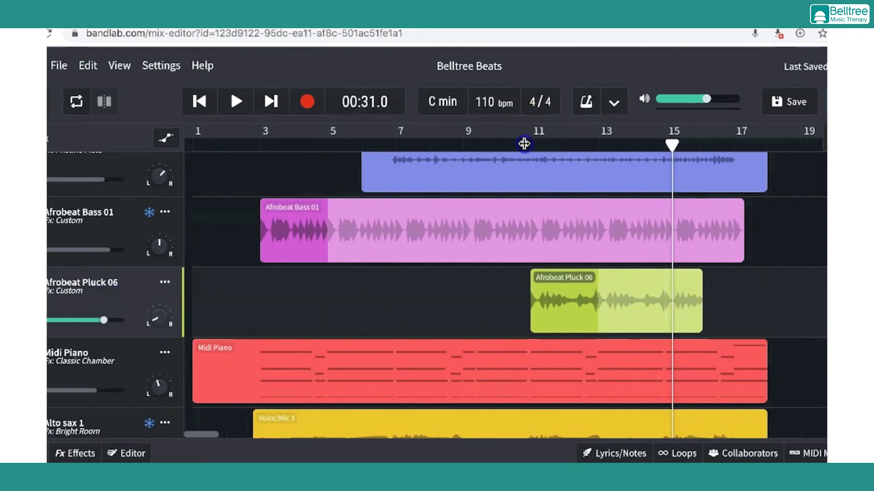
click(524, 144)
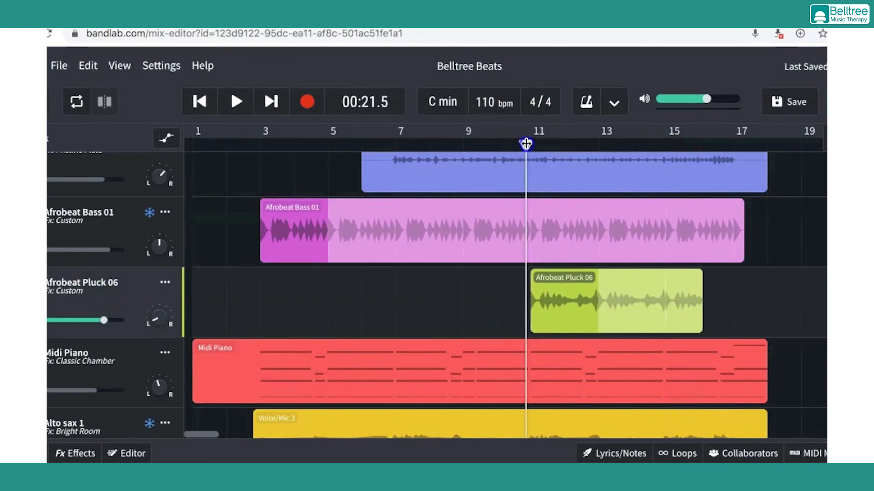
drag(525, 144, 529, 145)
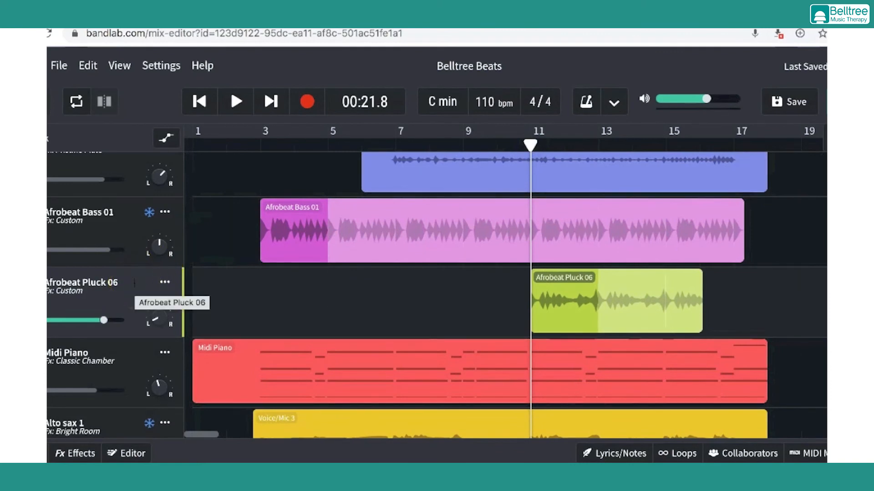
Step: Add a Filter Echo delay effect after the ST Chorus on the Afrobeat Pluck 06 track
click(71, 455)
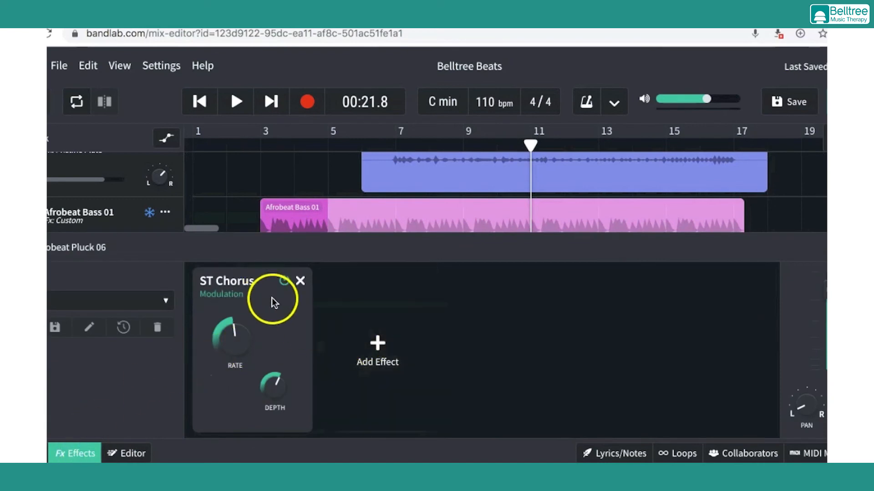
click(384, 345)
mouse_move(387, 349)
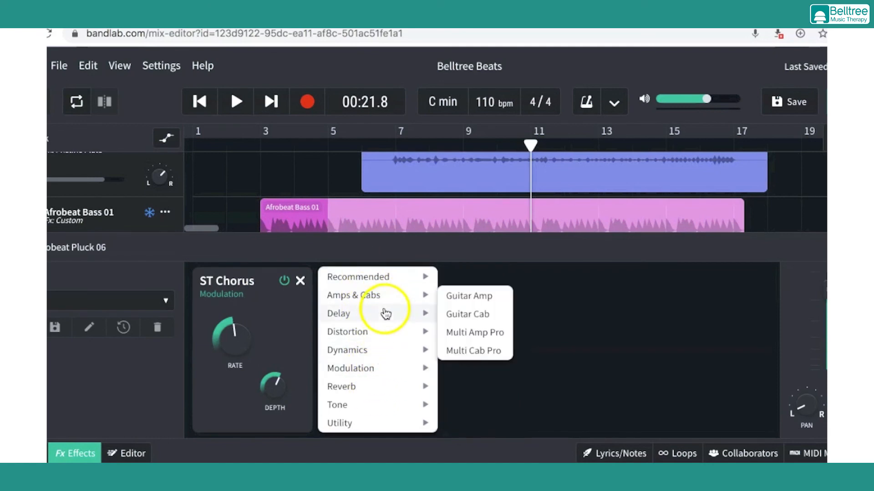
mouse_move(394, 313)
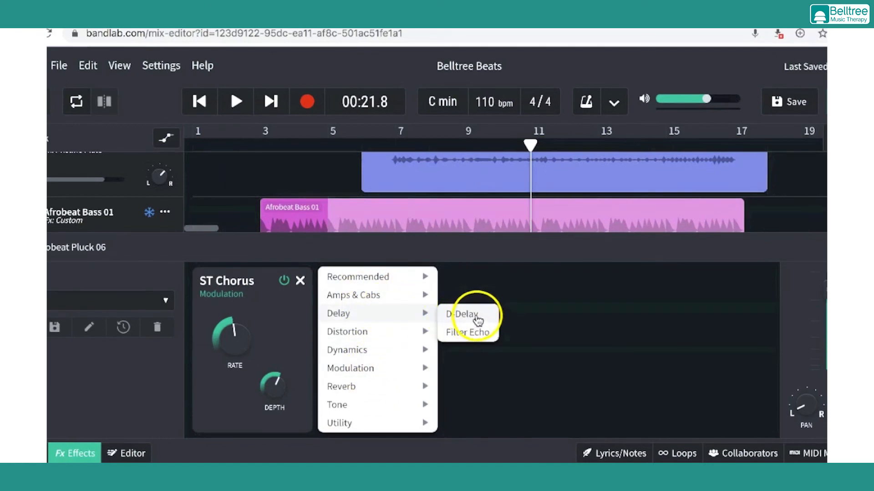
click(476, 332)
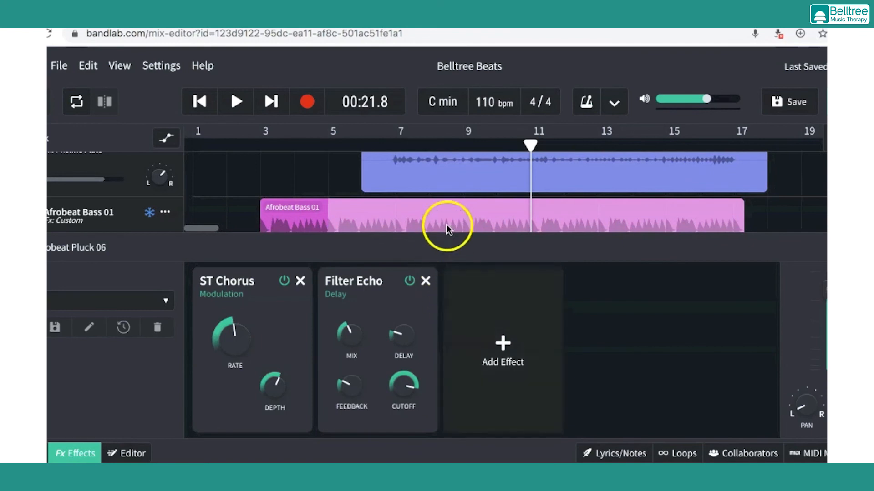
Step: Play the Afrobeat Pluck 06 clip twice from just before bar 11 to hear the echo
scroll(461, 208, down, 2)
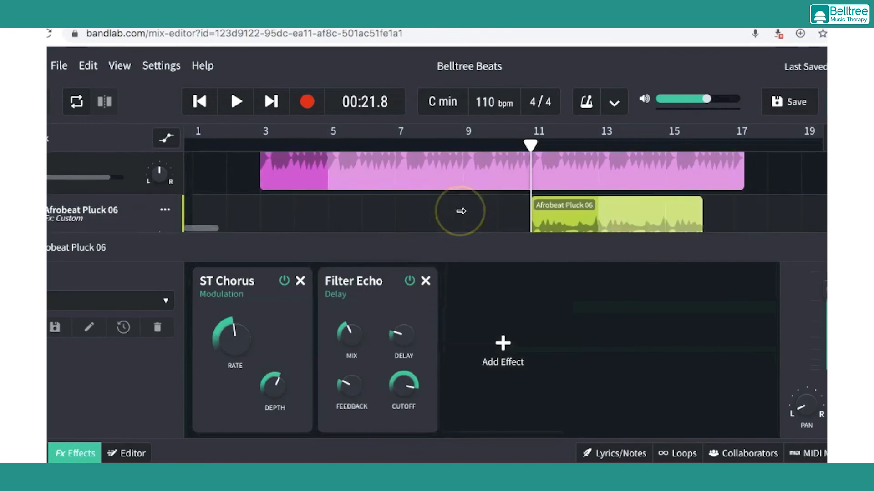
click(517, 145)
key(space)
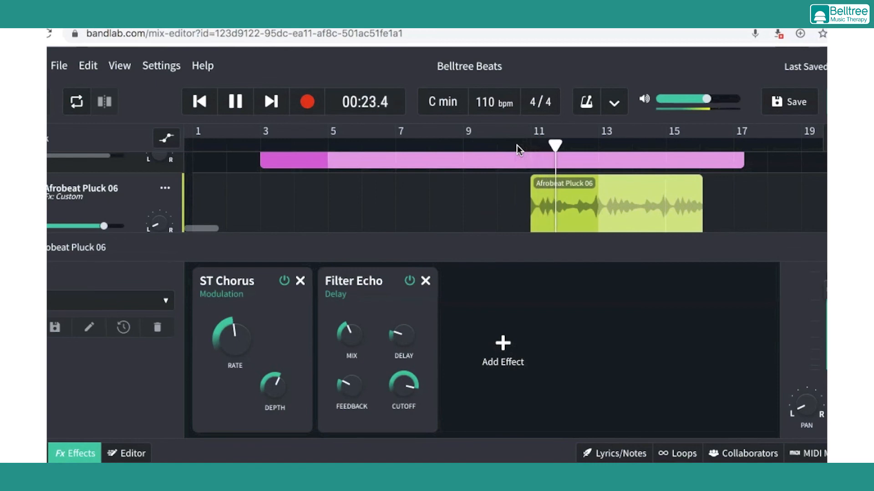
key(space)
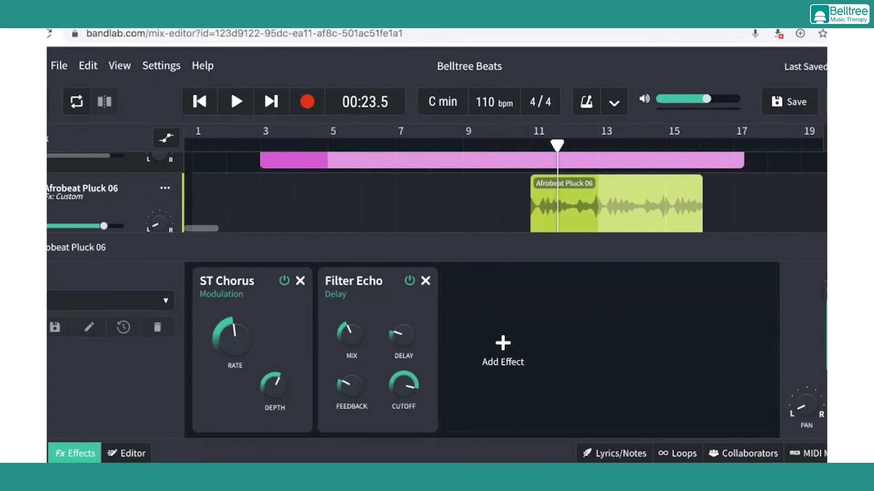
click(518, 144)
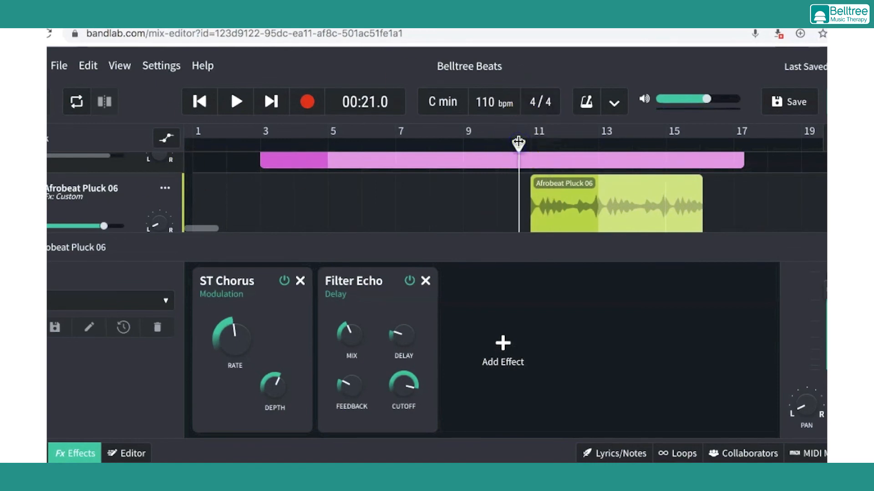
key(space)
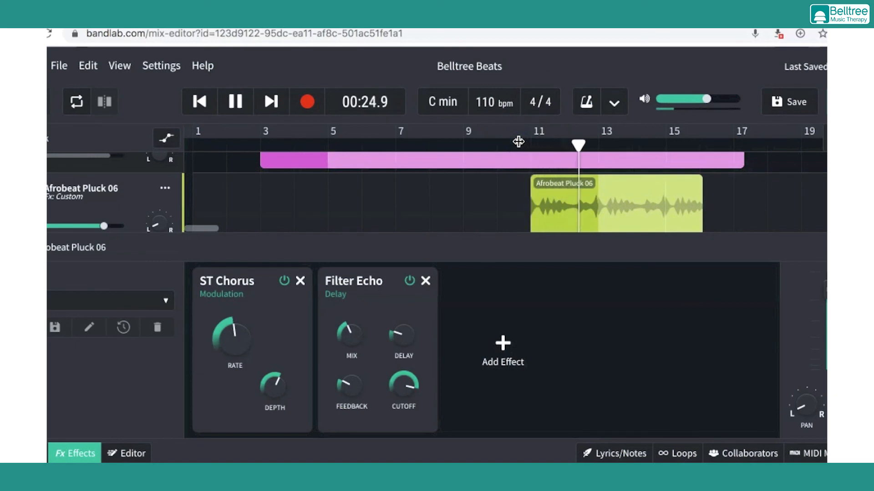
key(space)
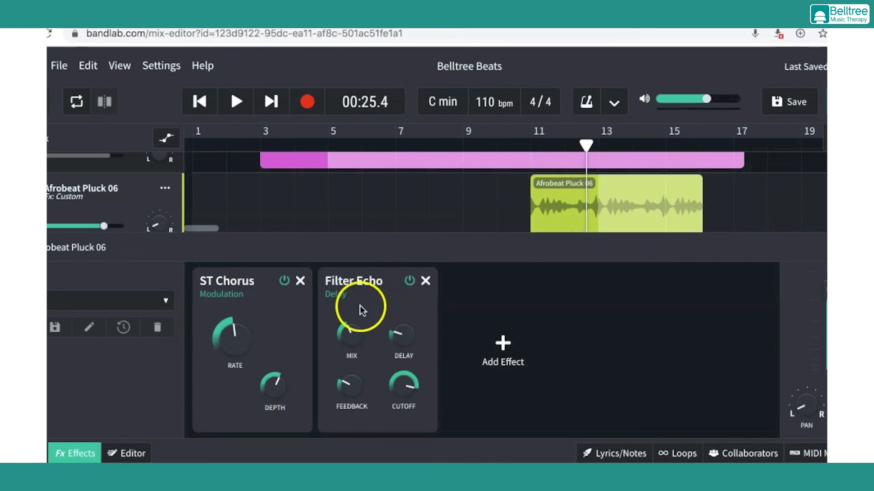
Step: Lower the Filter Echo's Mix to below 25% and play the pluck clip again from just before bar 11
click(347, 324)
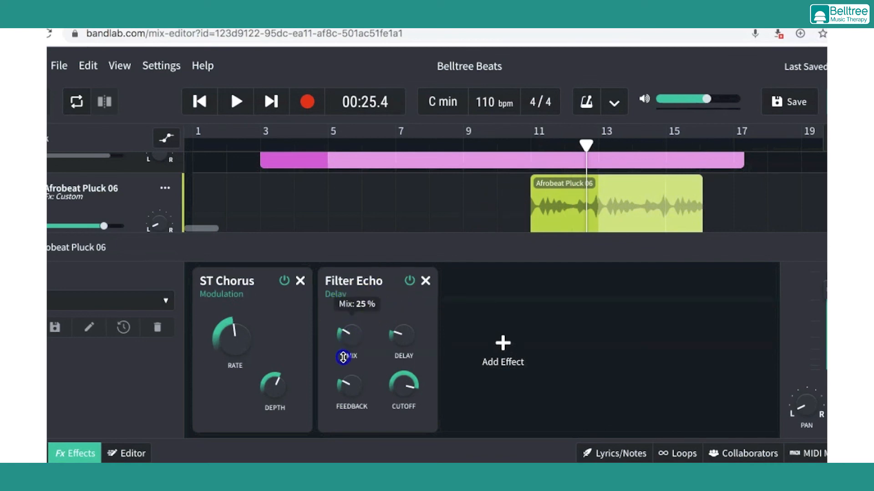
drag(344, 365, 344, 379)
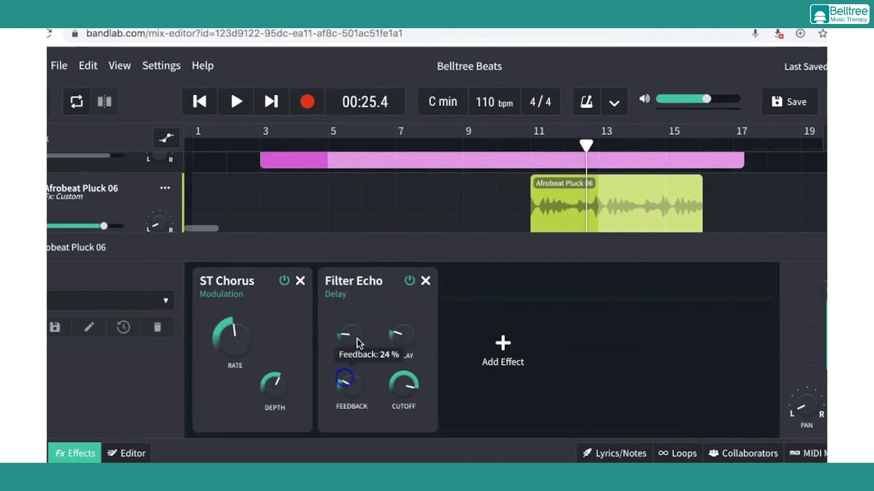
click(518, 148)
key(space)
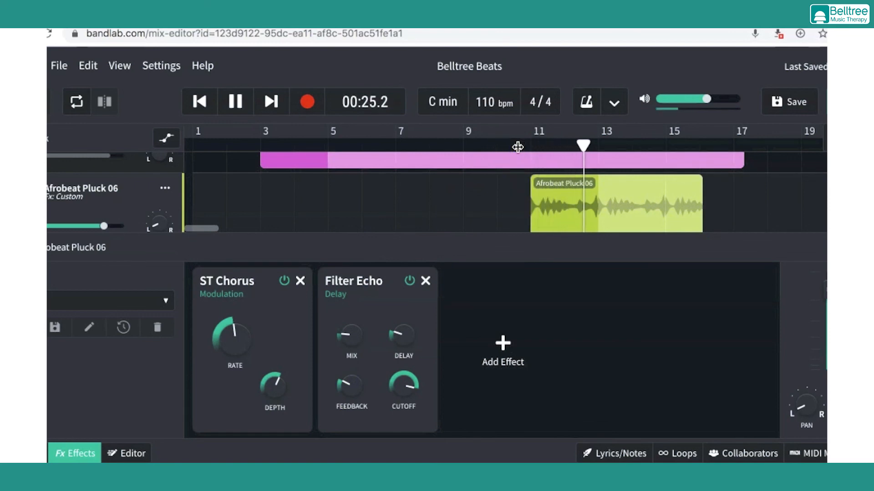
key(space)
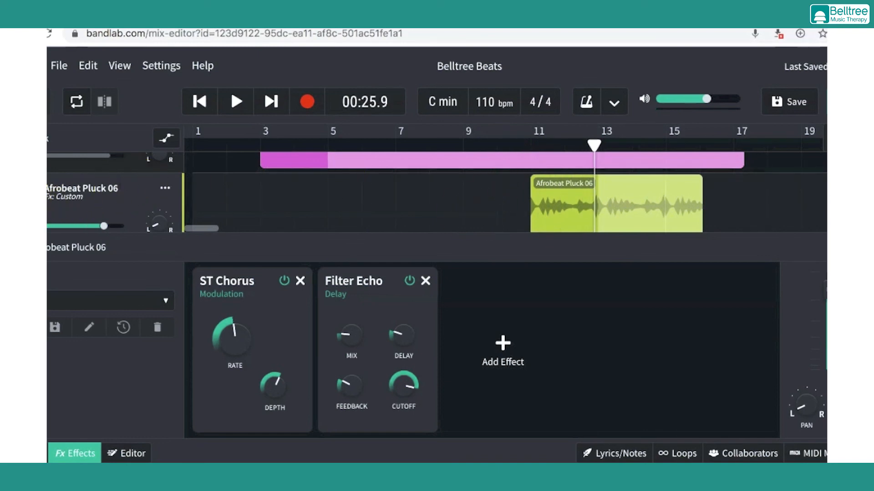
click(507, 145)
key(space)
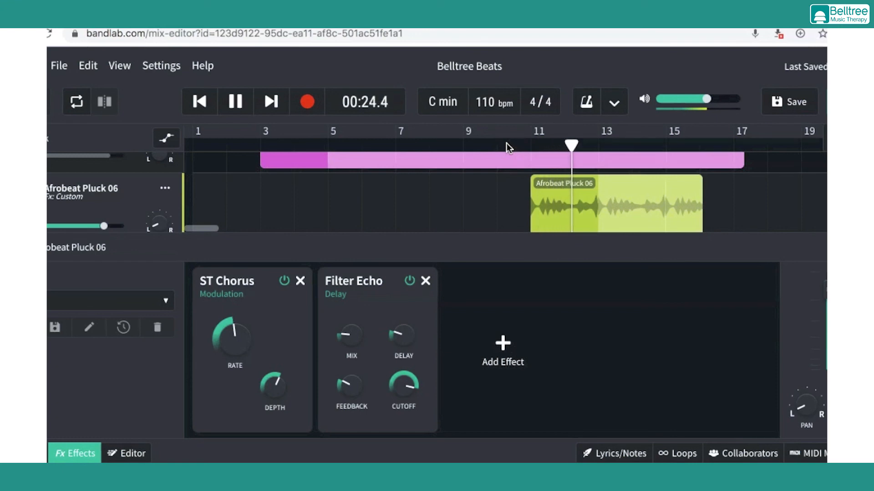
key(space)
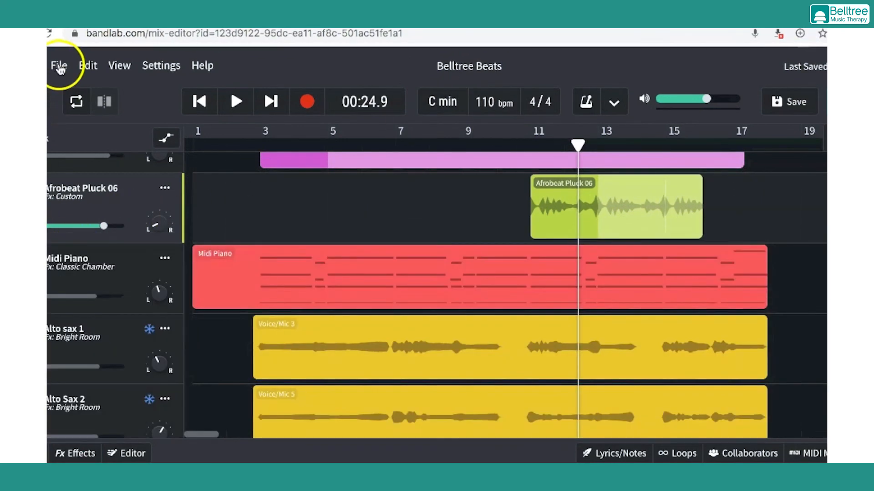
Step: Choose to download the Belltree Beats project as a mixdown
click(59, 65)
mouse_move(98, 91)
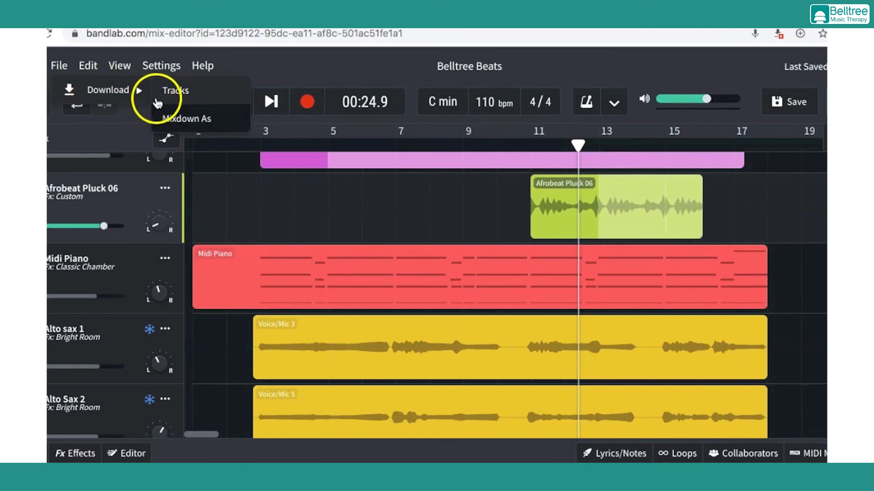
click(179, 116)
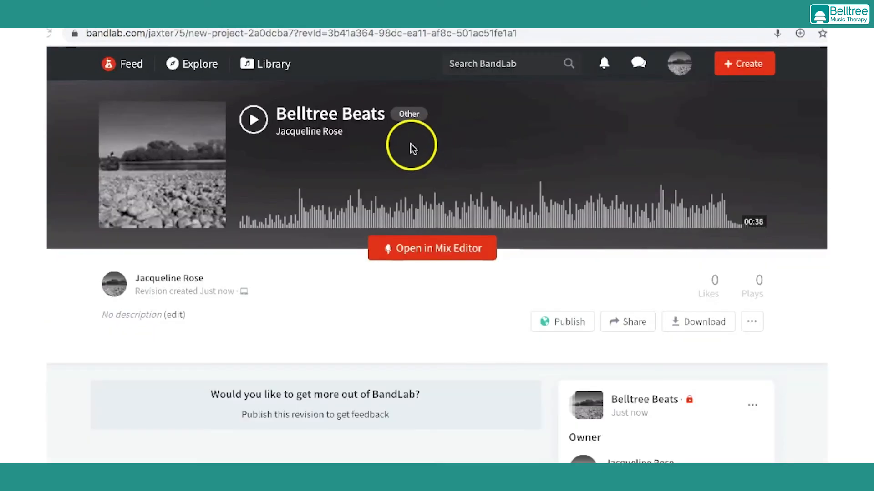